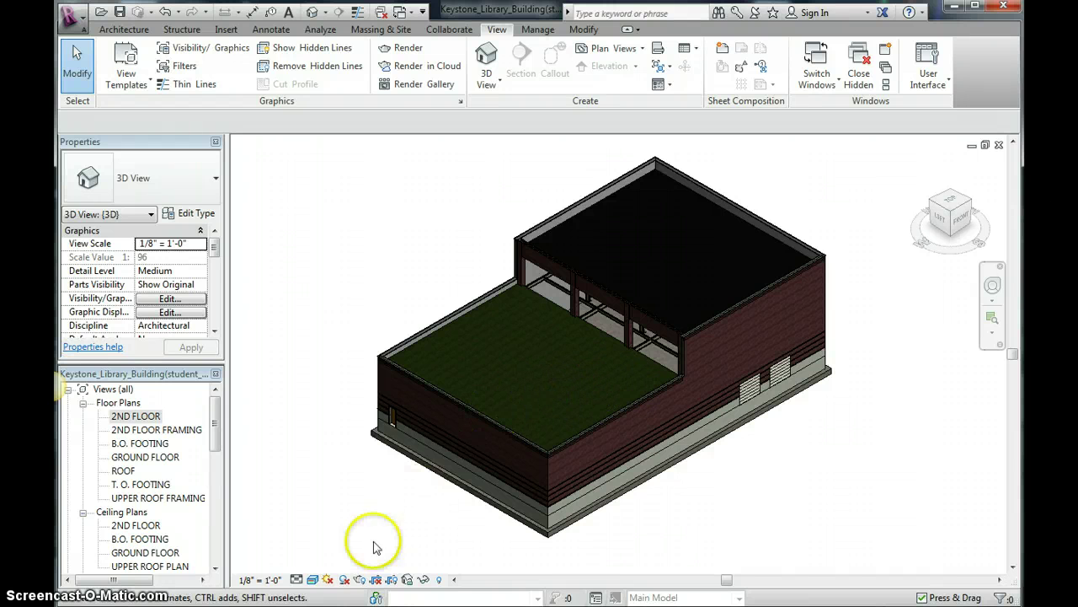
- Switch the library's 3D view to the Shaded visual style
{"action": "left_click", "coordinate": [313, 579]}
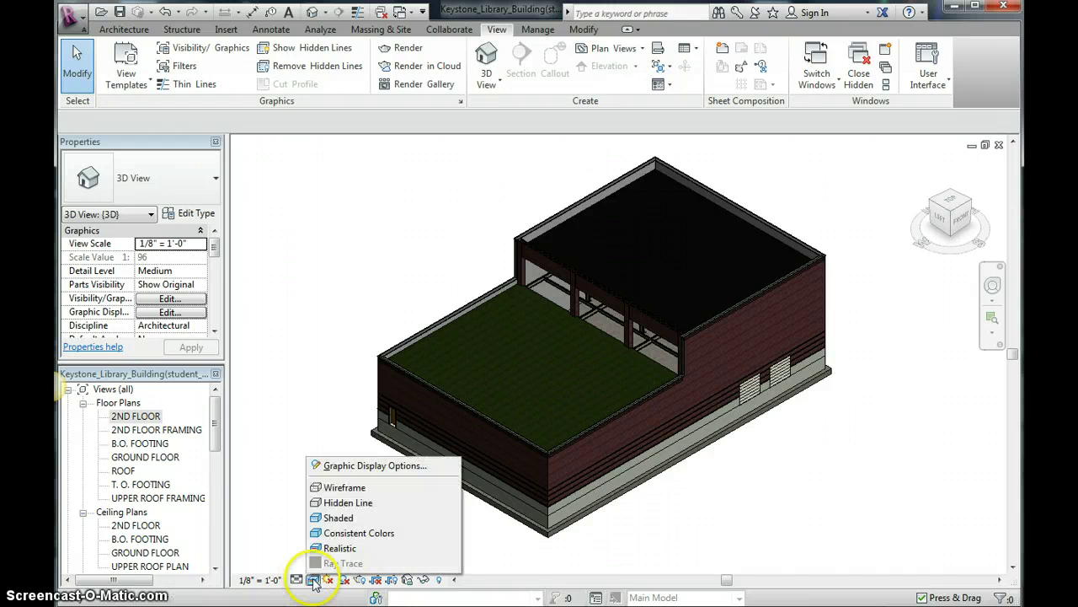
{"action": "left_click", "coordinate": [333, 517]}
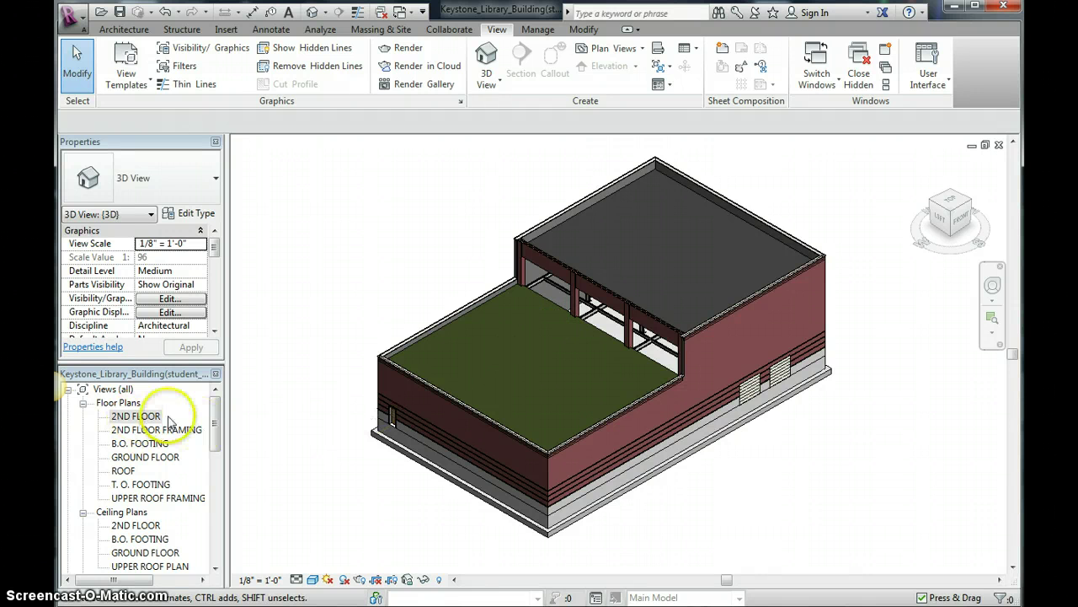
- Select the green roof and open its type's Structure layers for editing
{"action": "left_click", "coordinate": [446, 327]}
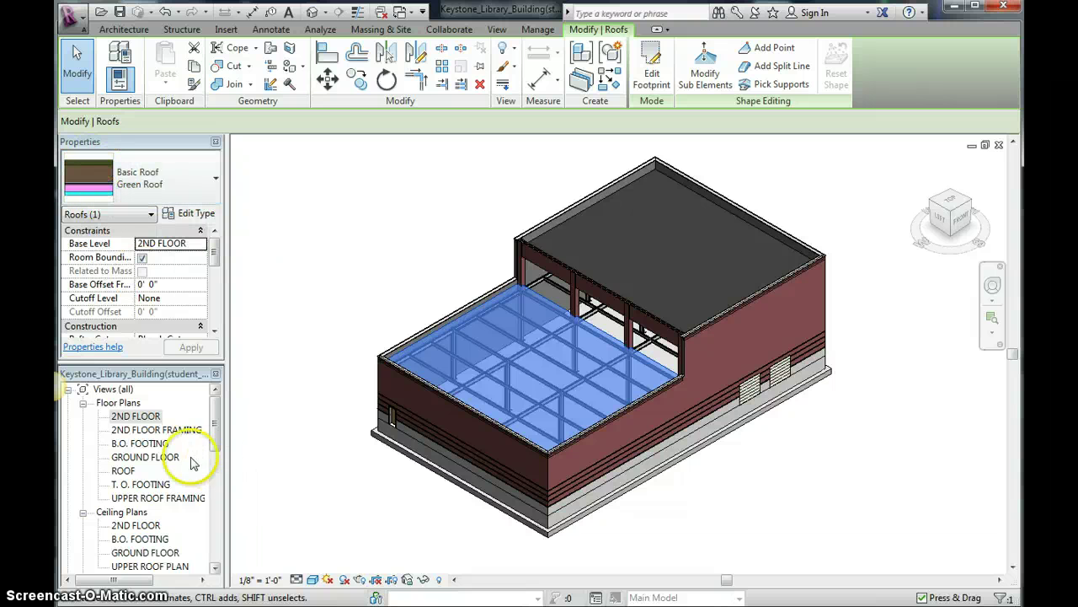
{"action": "left_click", "coordinate": [190, 214]}
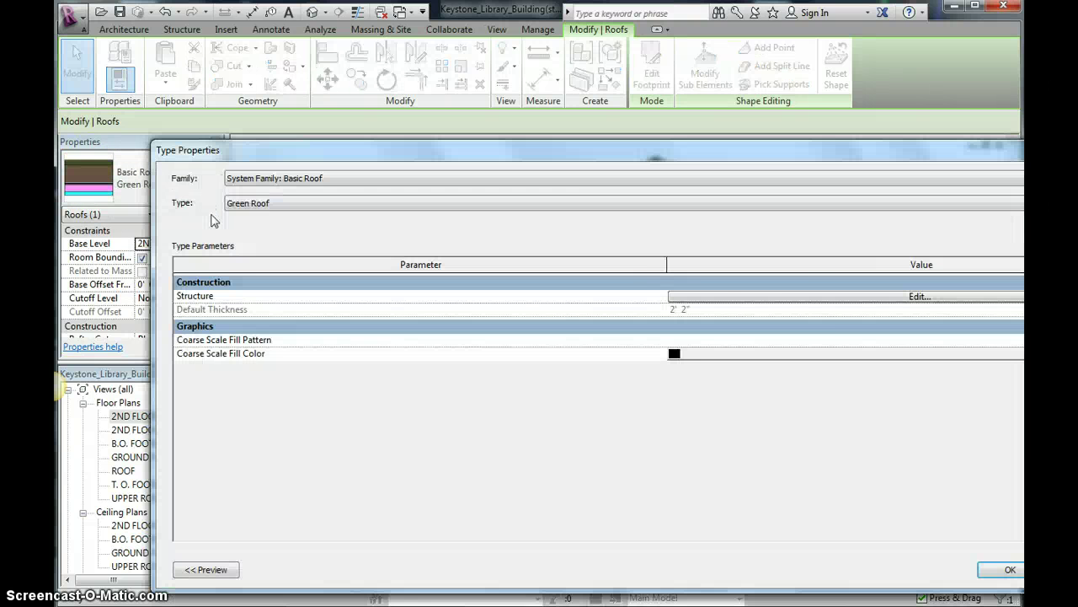
{"action": "left_click_drag", "start_coordinate": [869, 153], "coordinate": [741, 82]}
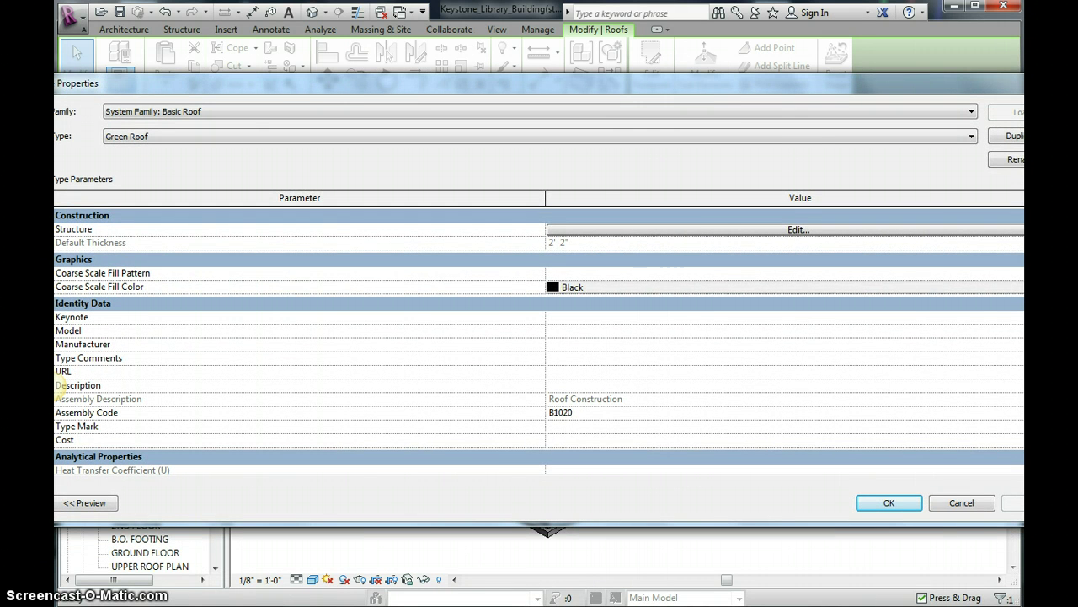
{"action": "left_click", "coordinate": [573, 229]}
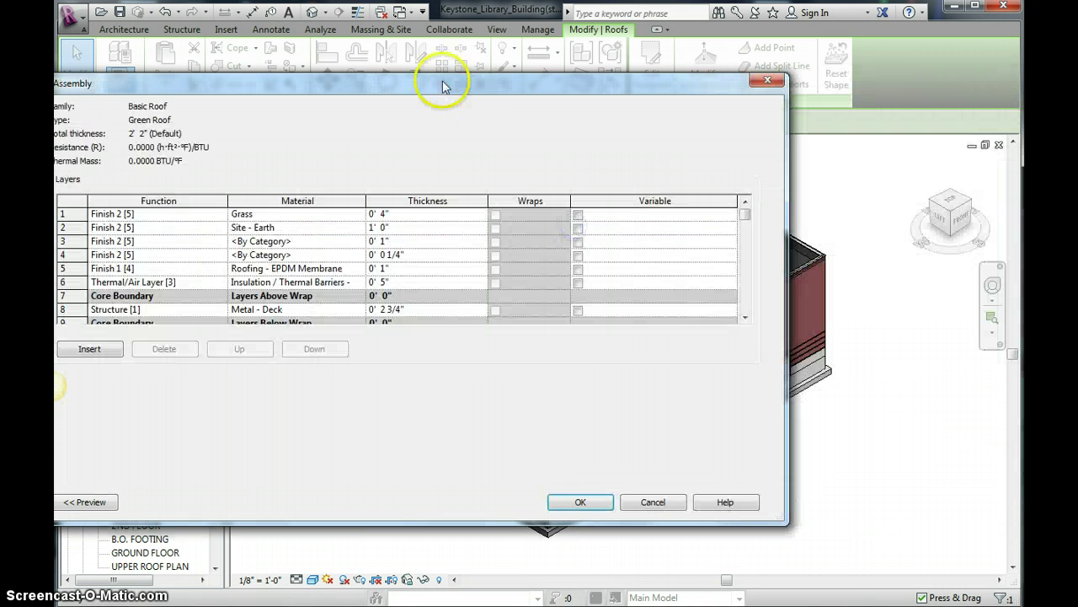
{"action": "left_click_drag", "start_coordinate": [429, 73], "coordinate": [490, 83]}
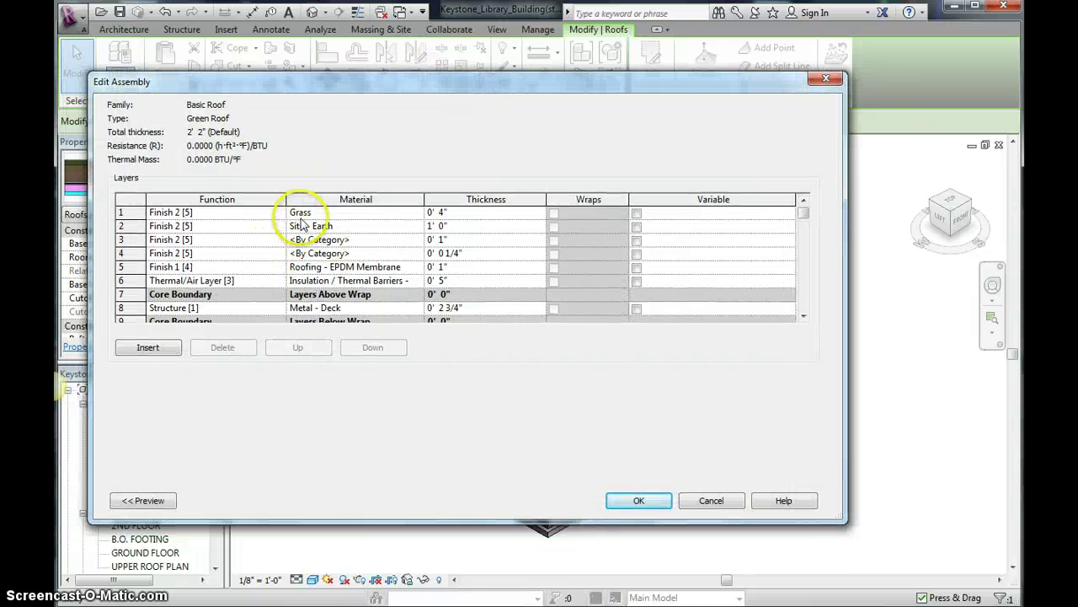
- Inspect the Grass (0' 4") and Site - Earth (1' 0") layers, then cancel without changes
{"action": "left_click", "coordinate": [355, 241]}
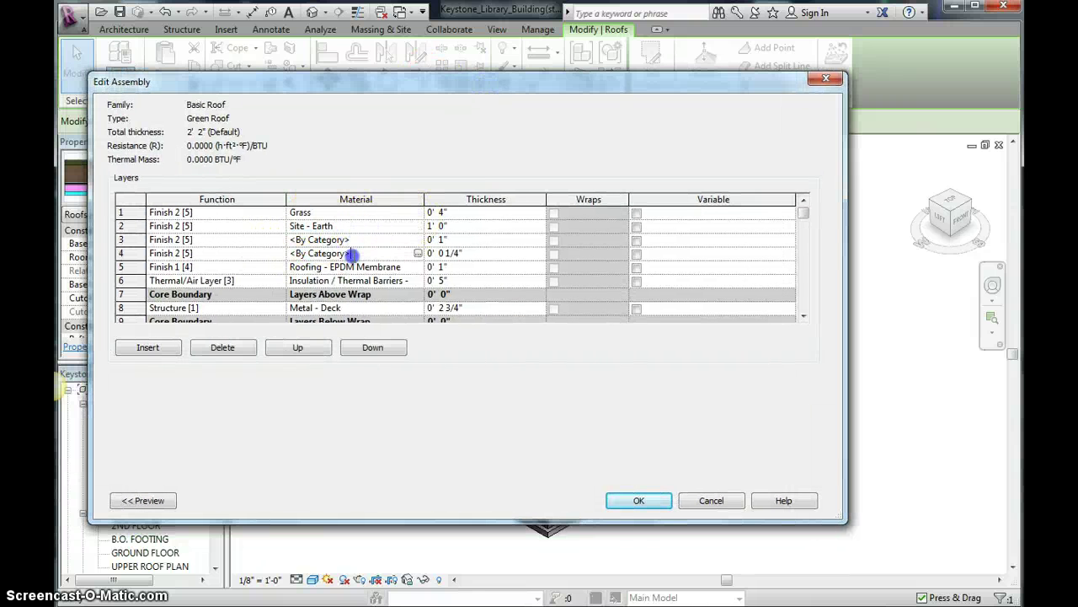
{"action": "left_click", "coordinate": [320, 214]}
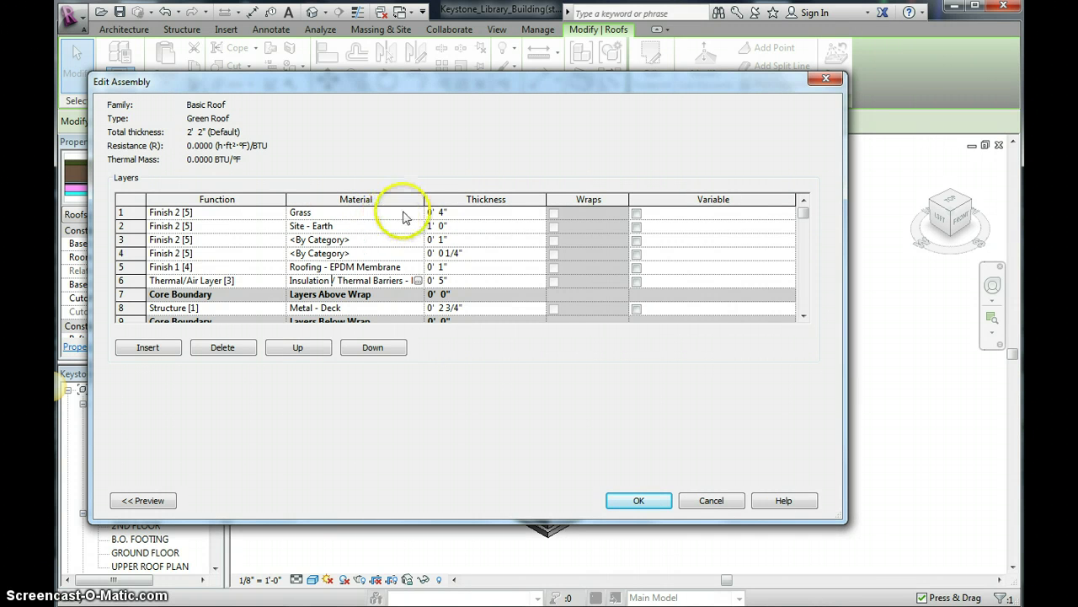
{"action": "left_click", "coordinate": [403, 214]}
{"action": "left_click", "coordinate": [431, 213]}
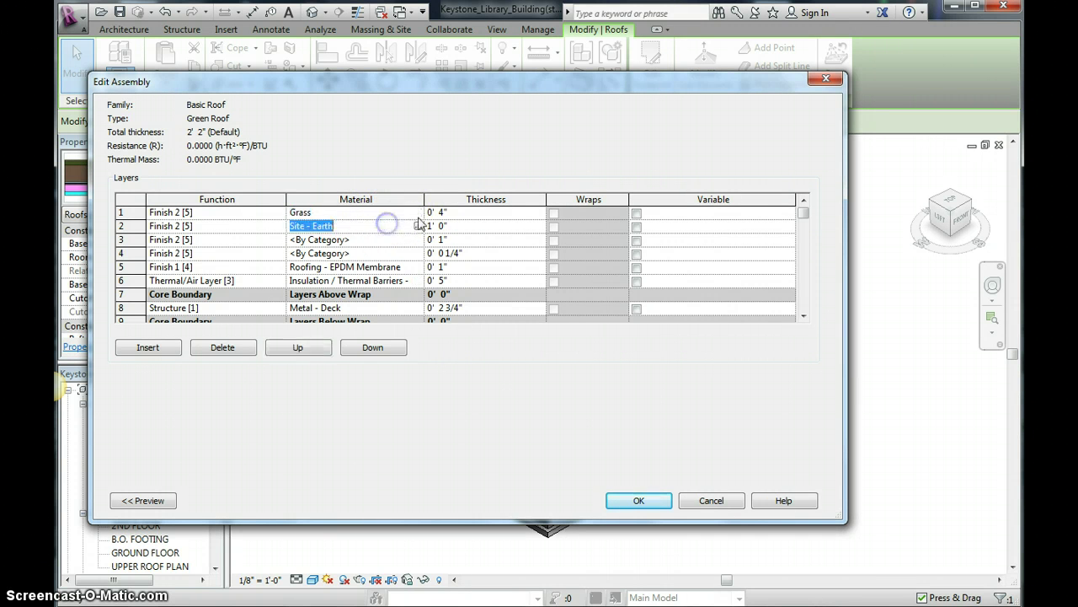
{"action": "left_click", "coordinate": [383, 225]}
{"action": "left_click", "coordinate": [349, 214]}
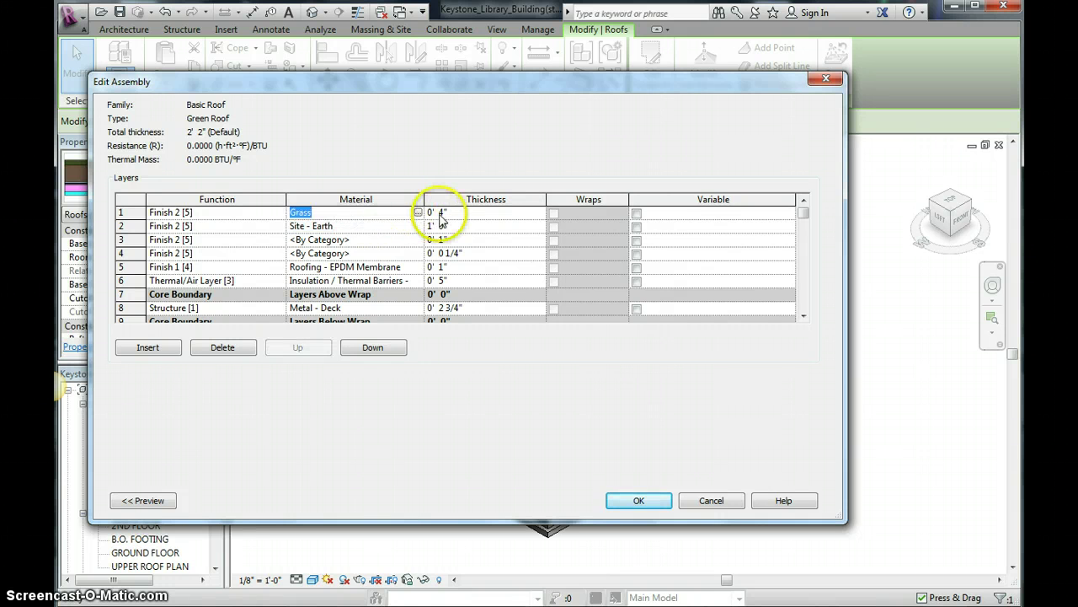
{"action": "left_click", "coordinate": [380, 225]}
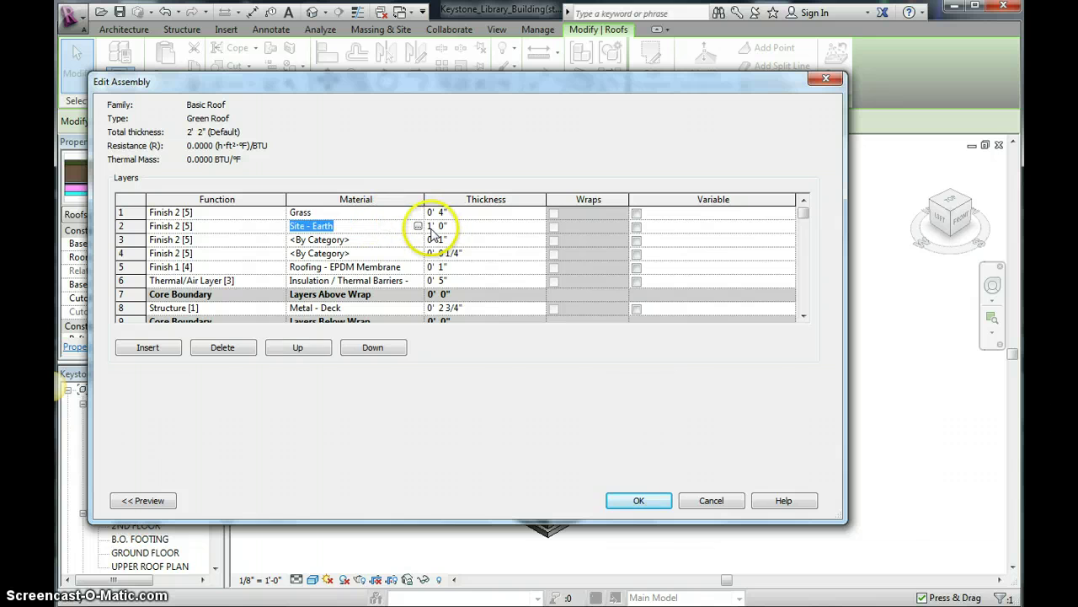
{"action": "left_click", "coordinate": [696, 501]}
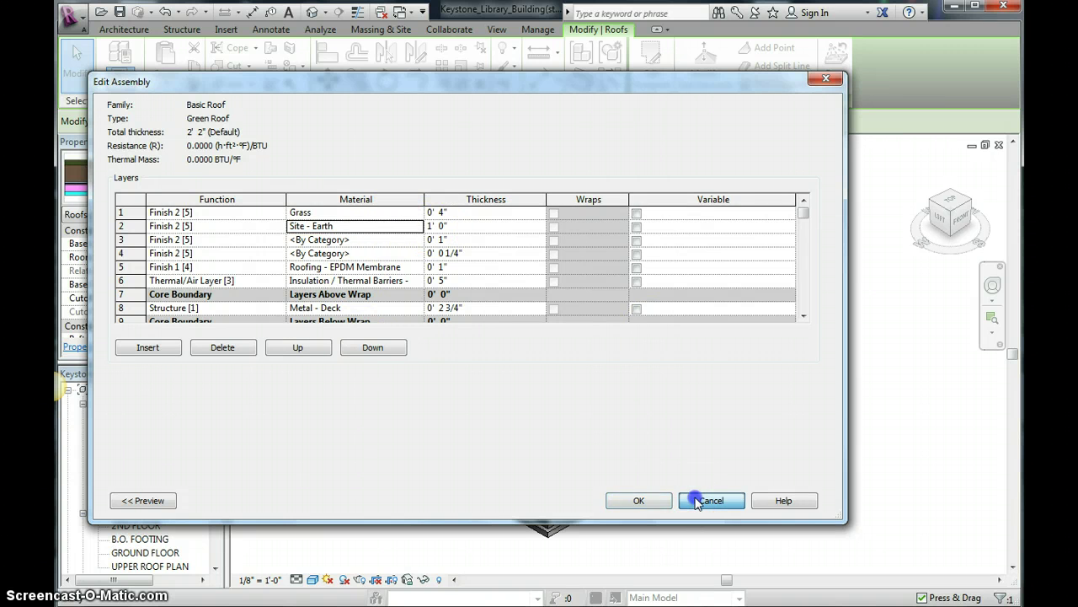
- On the 2ND FLOOR plan, draw a section across grid A near grid 2, creating Section 1
{"action": "left_click", "coordinate": [822, 82]}
{"action": "double_click", "coordinate": [136, 416]}
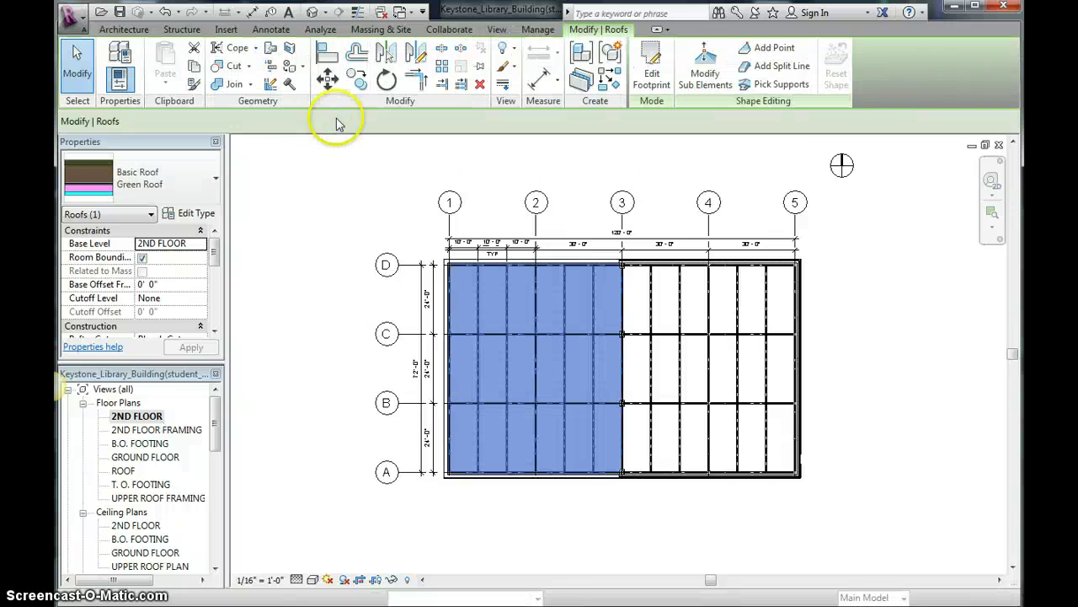
{"action": "left_click", "coordinate": [496, 29]}
{"action": "left_click", "coordinate": [524, 60]}
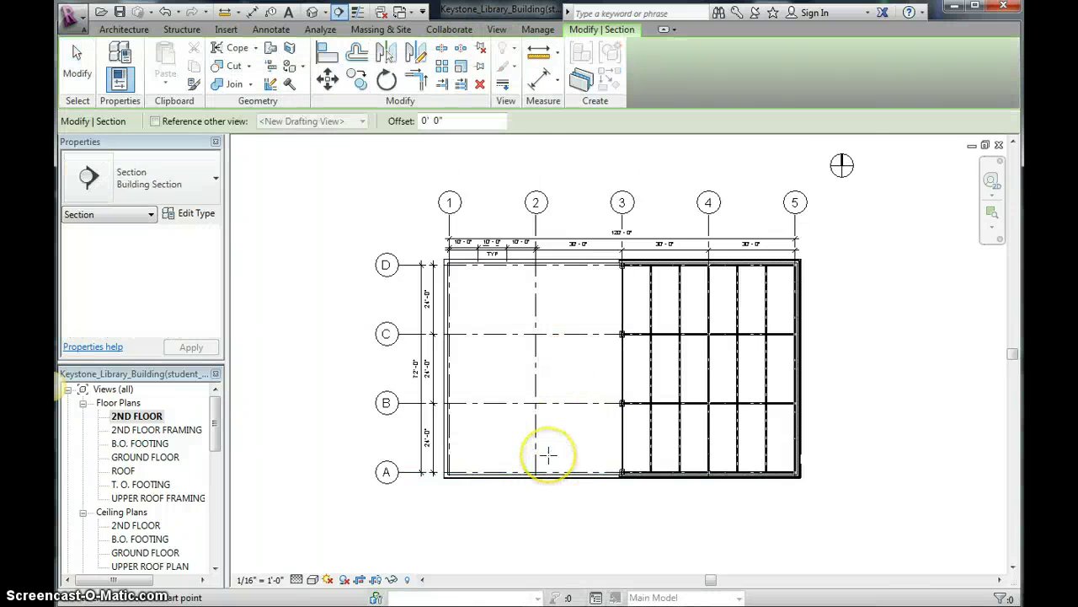
{"action": "left_click", "coordinate": [548, 455]}
{"action": "left_click", "coordinate": [552, 500]}
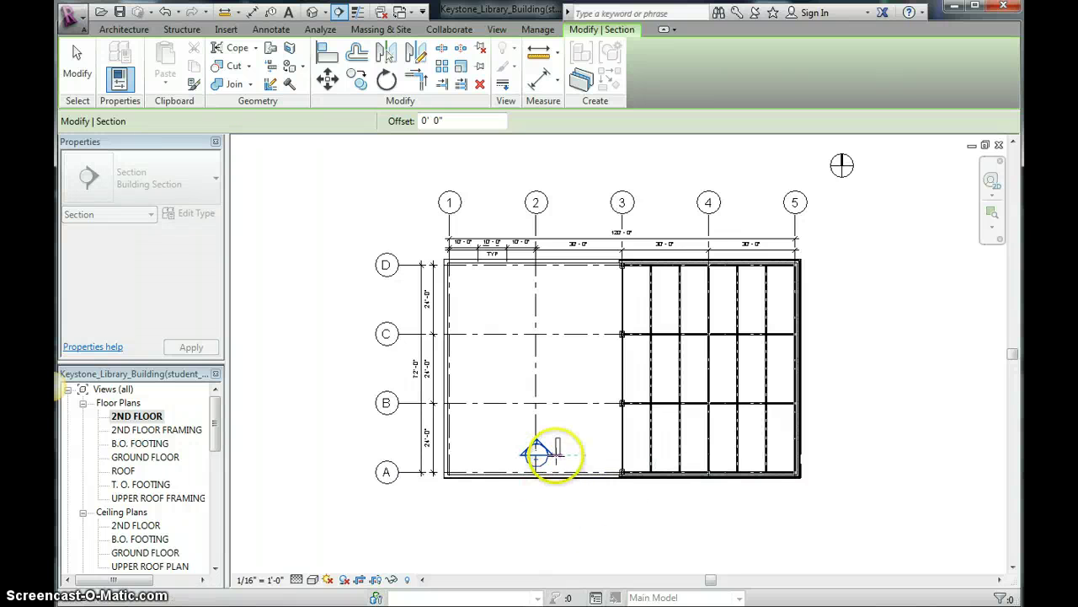
{"action": "left_click", "coordinate": [549, 501]}
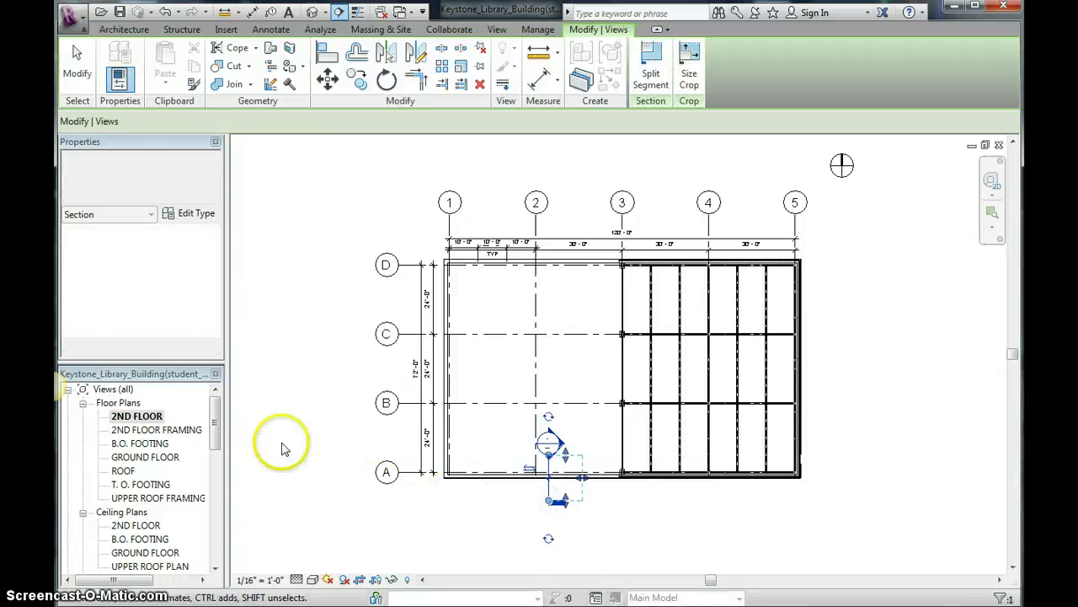
{"action": "left_click_drag", "start_coordinate": [214, 429], "coordinate": [219, 471]}
{"action": "left_click", "coordinate": [84, 512]}
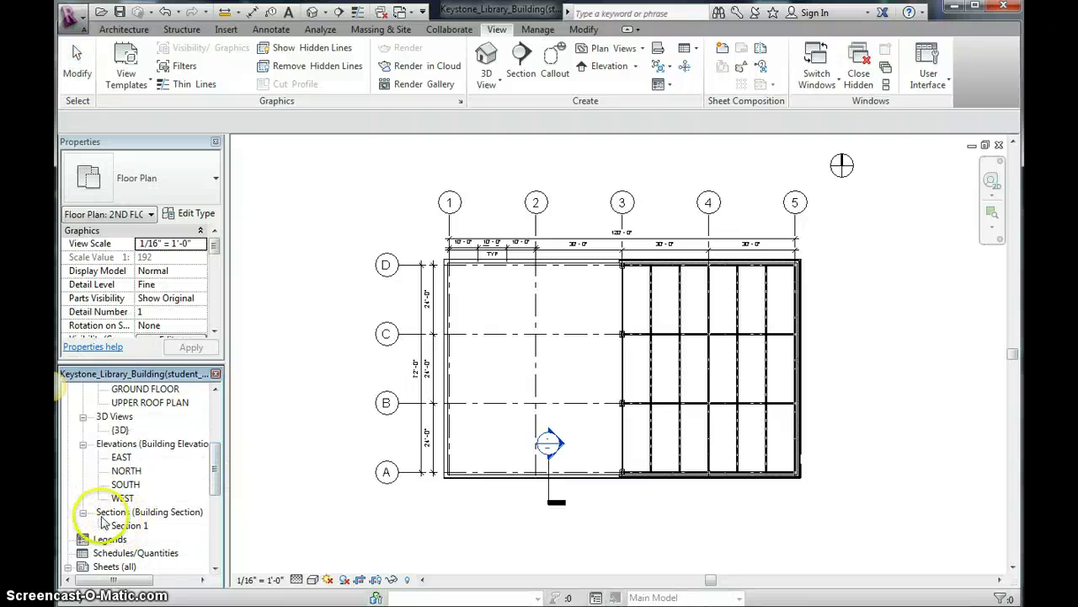
- Open Section 1 at Fine detail level with the Consistent Colors visual style
{"action": "double_click", "coordinate": [126, 526]}
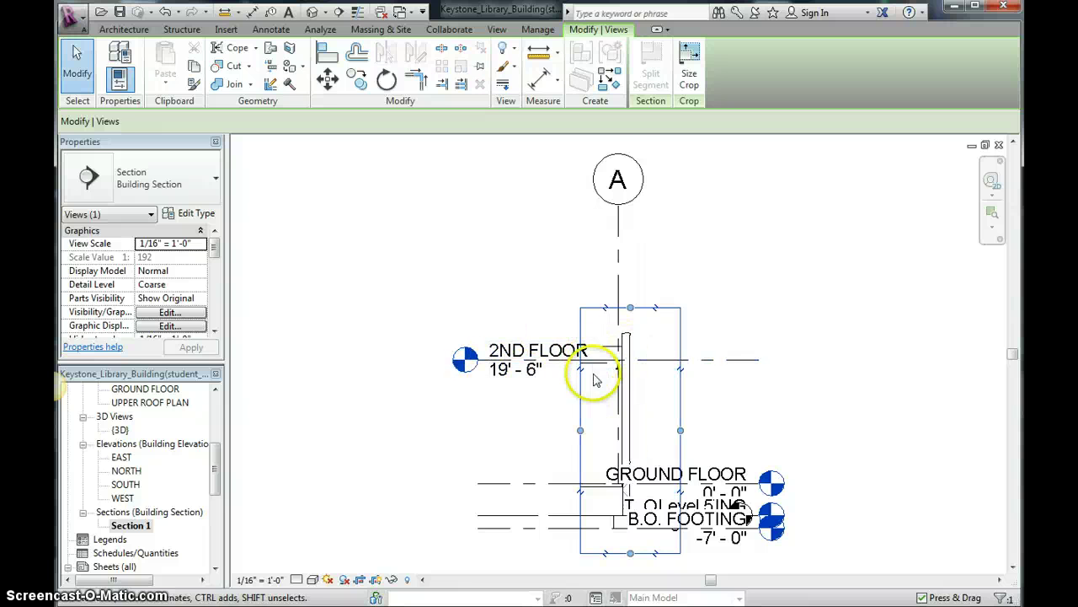
{"action": "left_click", "coordinate": [296, 580]}
{"action": "left_click", "coordinate": [314, 564]}
{"action": "left_click", "coordinate": [312, 580]}
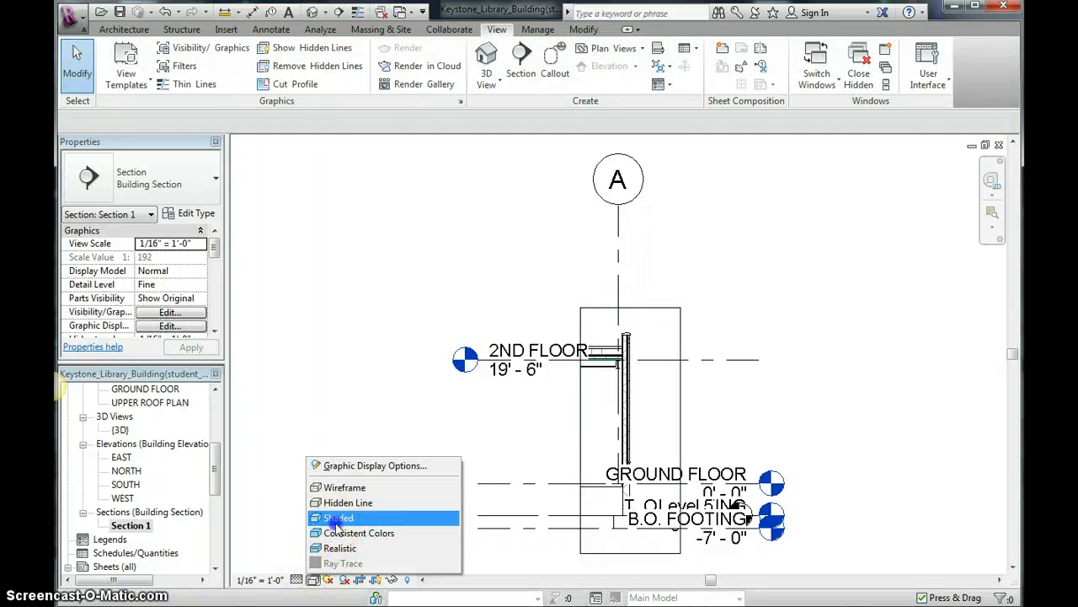
{"action": "left_click", "coordinate": [337, 518]}
{"action": "left_click", "coordinate": [316, 578]}
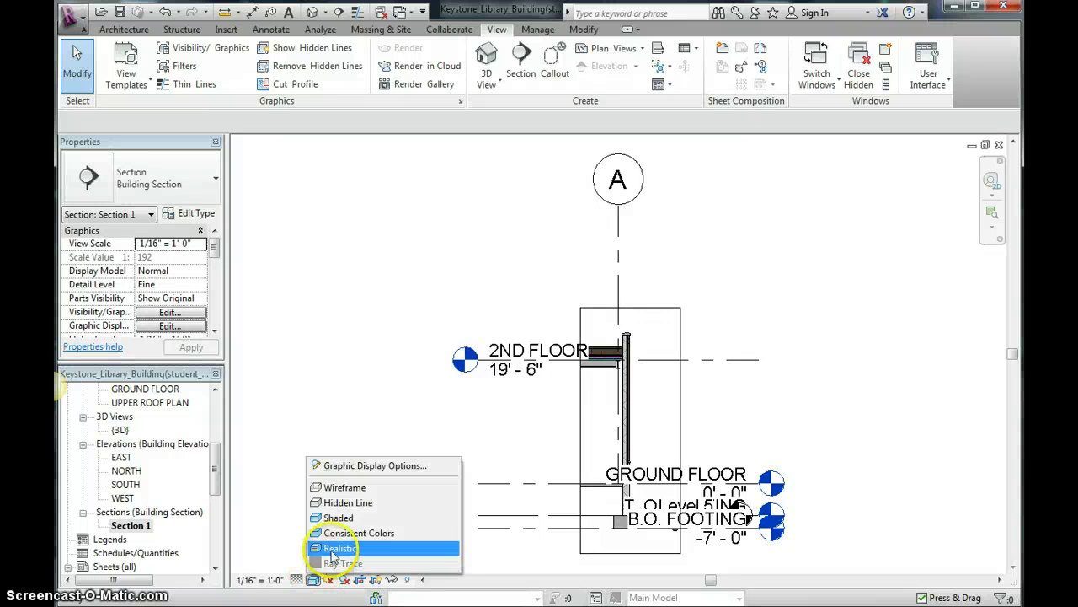
{"action": "left_click", "coordinate": [337, 532]}
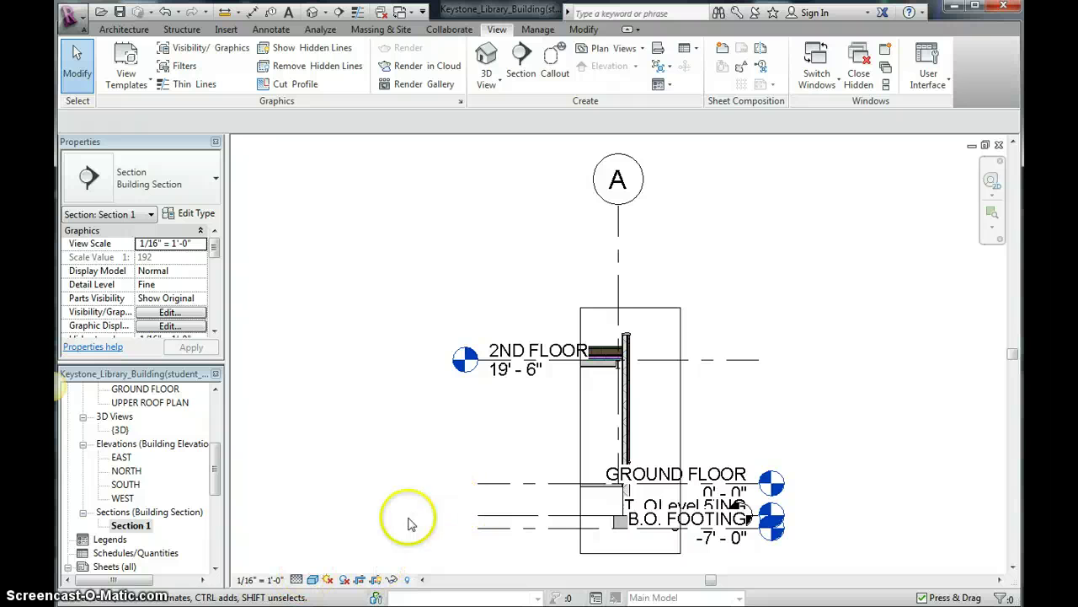
- Turn Thin Lines off to check the slab lineweights, then back on
{"action": "left_click", "coordinate": [172, 84]}
{"action": "scroll", "coordinate": [606, 388], "scroll_direction": "up", "scroll_amount": 6}
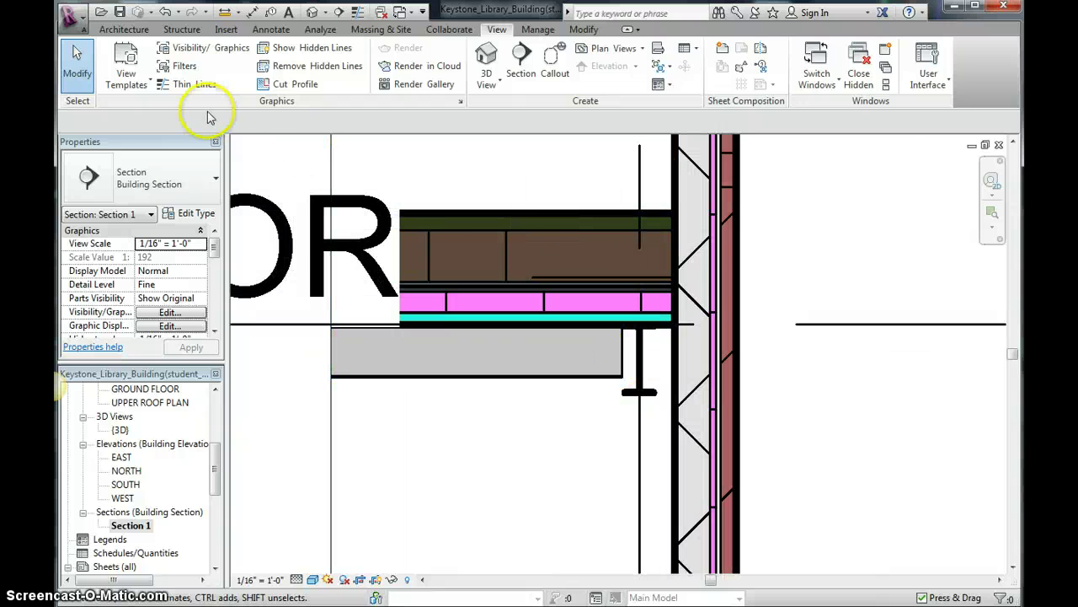
{"action": "left_click", "coordinate": [194, 87]}
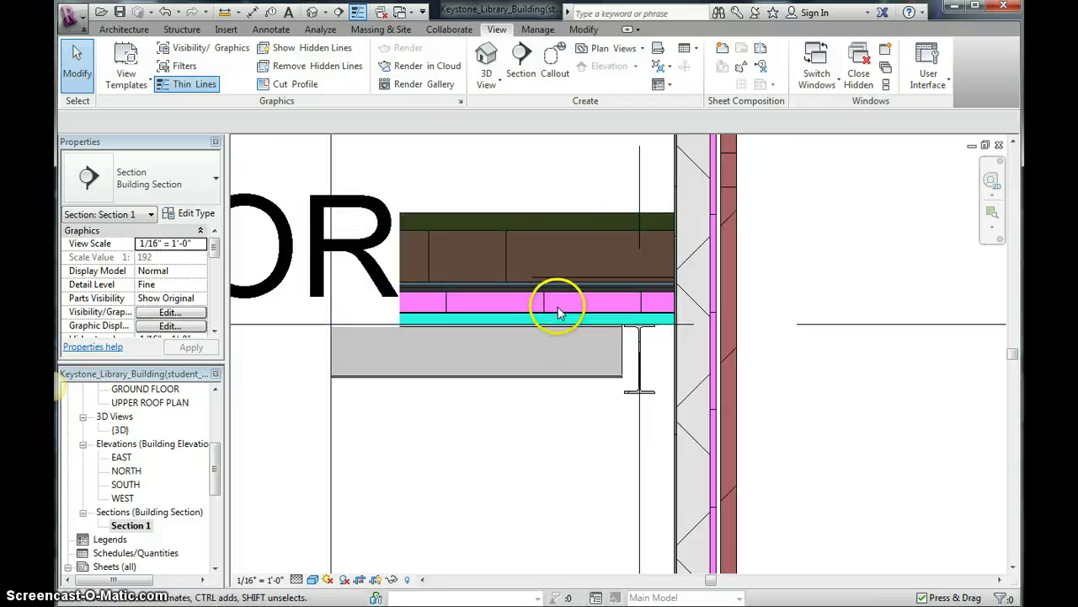
{"action": "scroll", "coordinate": [553, 312], "scroll_direction": "down", "scroll_amount": 5}
{"action": "scroll", "coordinate": [559, 320], "scroll_direction": "down", "scroll_amount": 4}
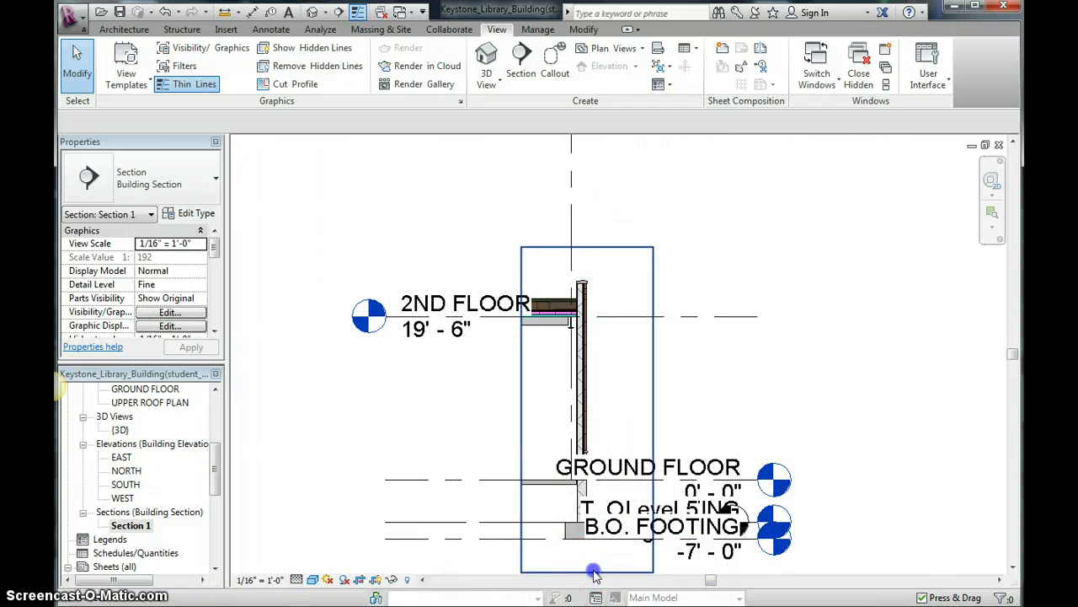
- Raise the crop region's bottom edge up to the slab and extend its left edge
{"action": "left_click", "coordinate": [594, 572]}
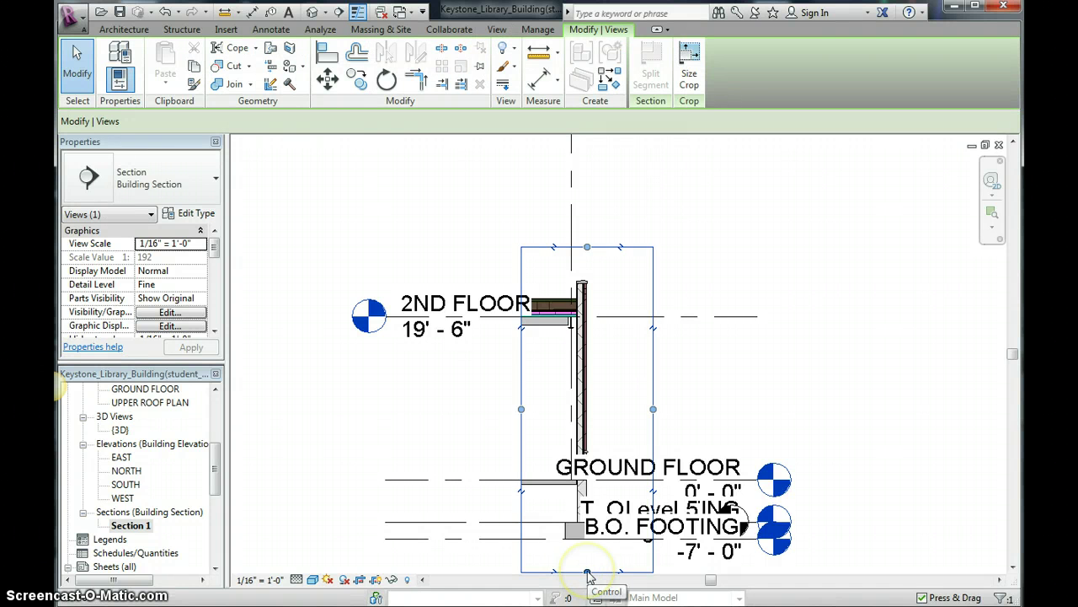
{"action": "left_click_drag", "start_coordinate": [587, 573], "coordinate": [587, 566]}
{"action": "left_click_drag", "start_coordinate": [581, 452], "coordinate": [588, 362]}
{"action": "left_click", "coordinate": [522, 307]}
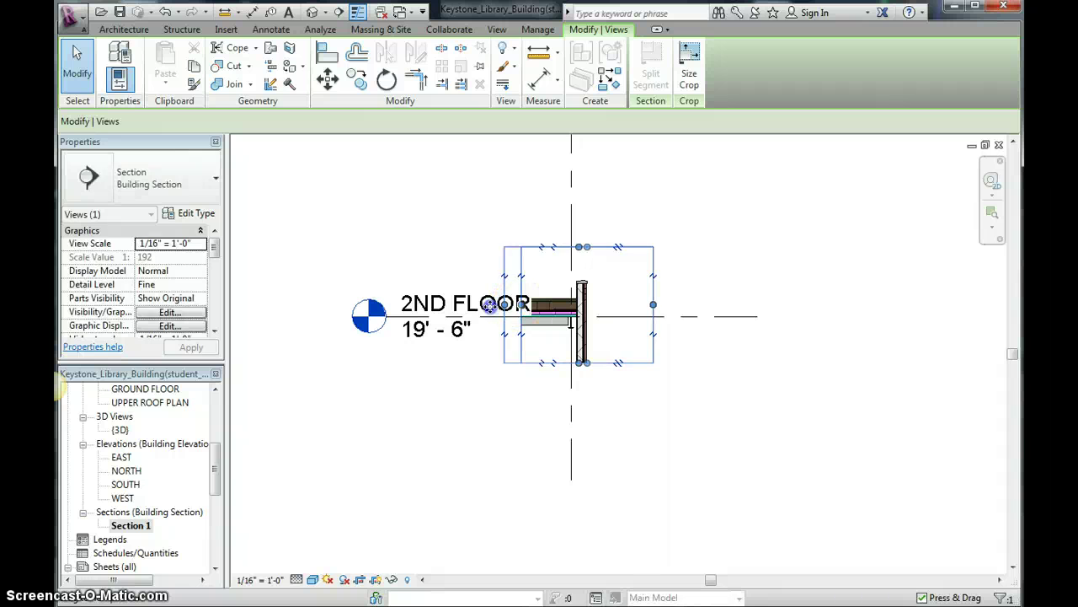
{"action": "left_click_drag", "start_coordinate": [466, 308], "coordinate": [457, 305]}
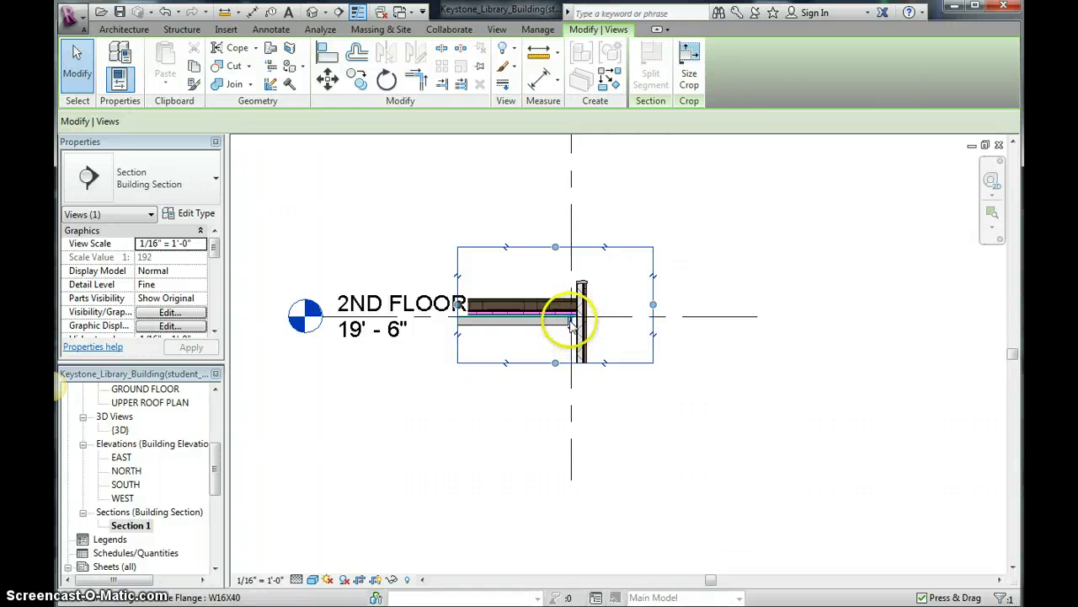
- Zoom in on the slab-wall junction and select the W12X26 beam beneath it
{"action": "scroll", "coordinate": [571, 326], "scroll_direction": "up", "scroll_amount": 3}
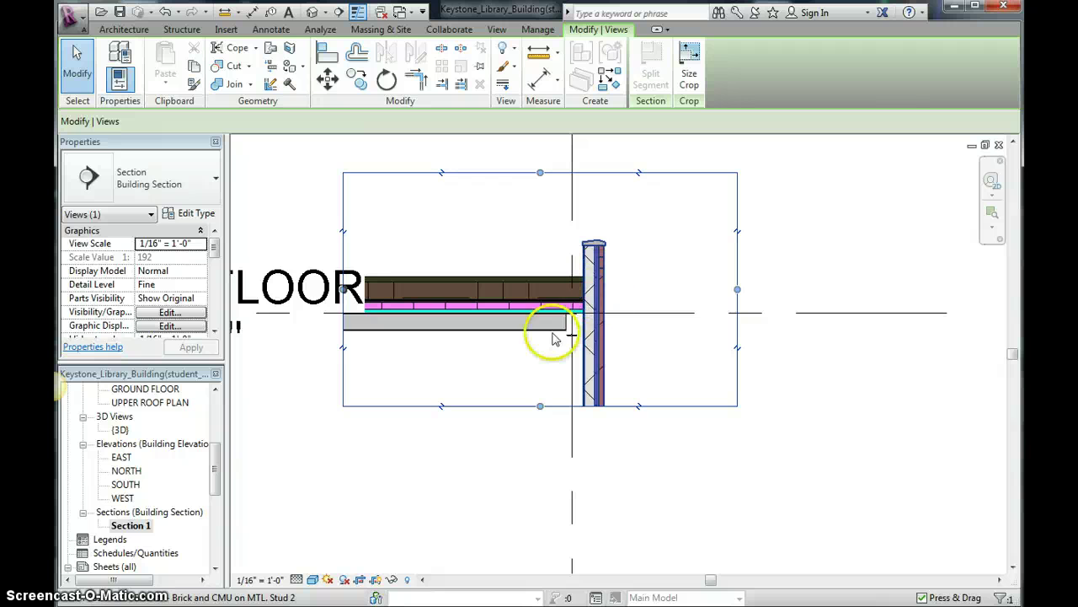
{"action": "left_click", "coordinate": [556, 328]}
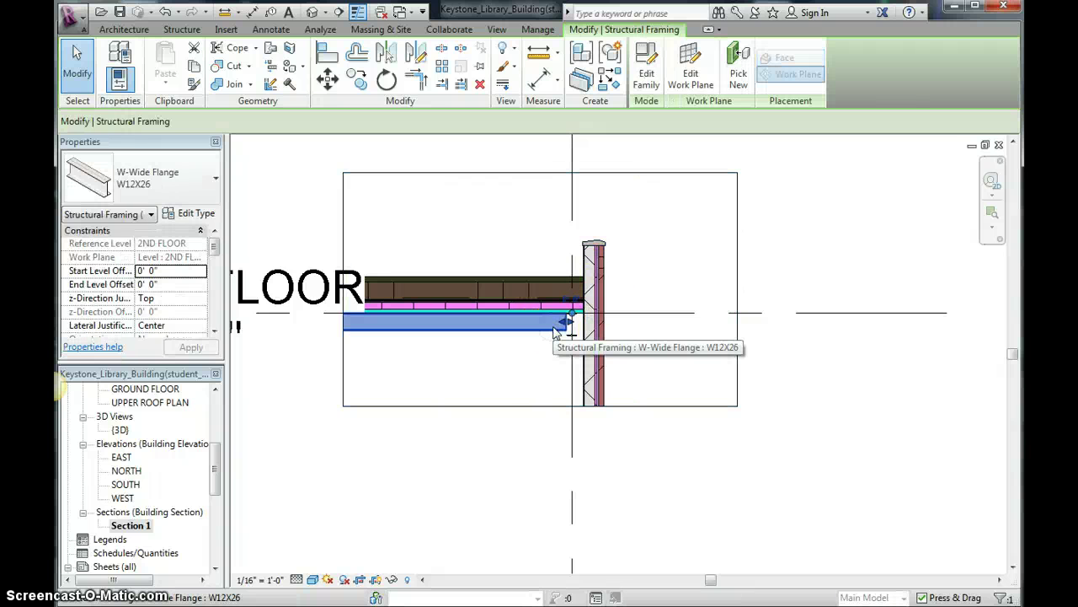
{"action": "left_click", "coordinate": [525, 371]}
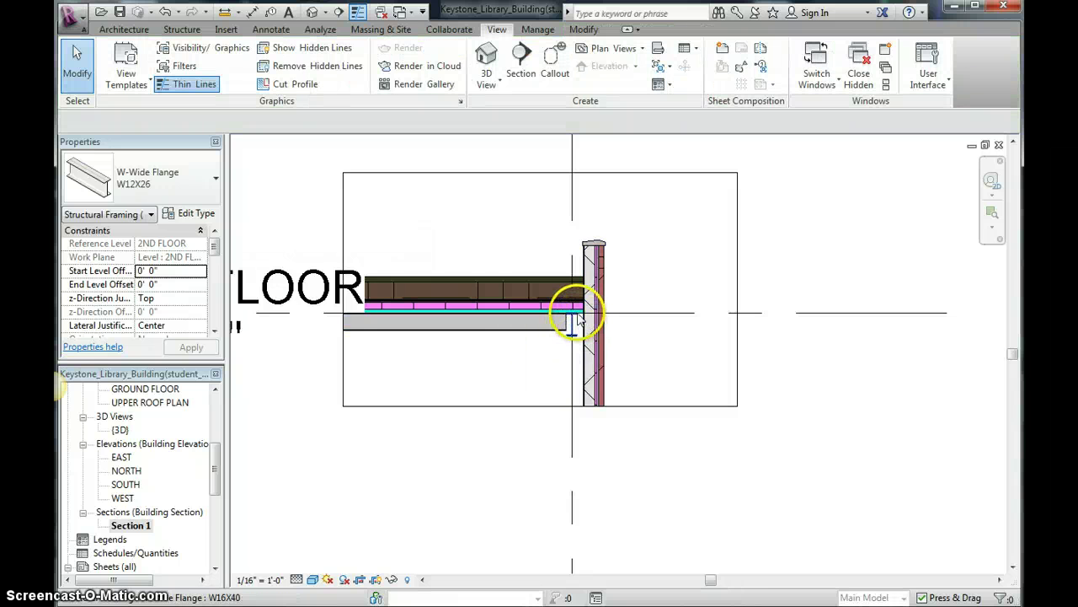
{"action": "scroll", "coordinate": [579, 318], "scroll_direction": "up", "scroll_amount": 2}
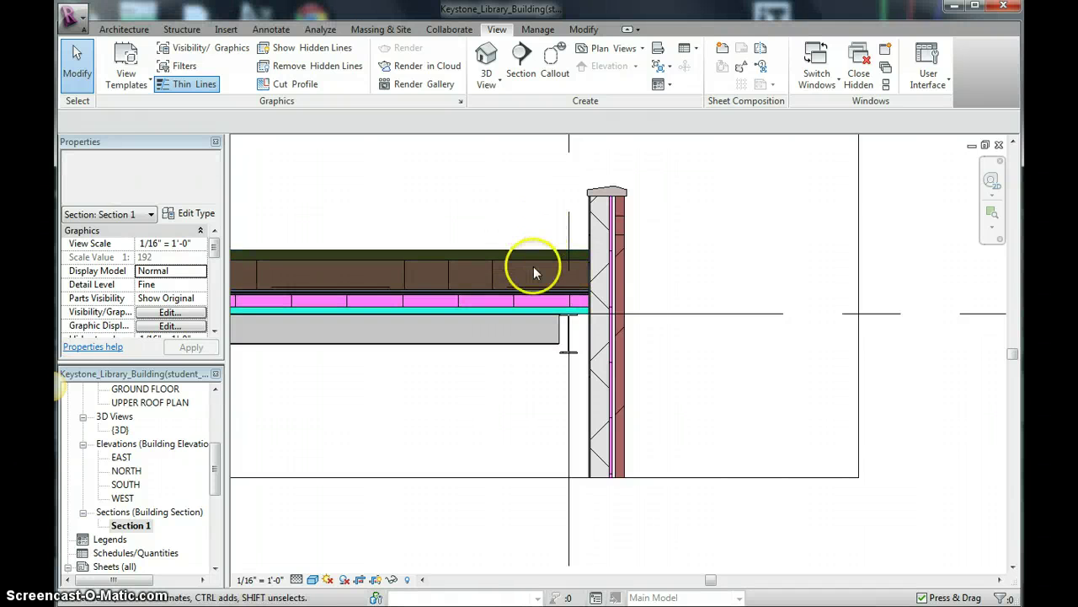
- Start a text note with a one-segment straight leader from the Annotate tools
{"action": "scroll", "coordinate": [534, 272], "scroll_direction": "down", "scroll_amount": 2}
{"action": "scroll", "coordinate": [533, 271], "scroll_direction": "down", "scroll_amount": 1}
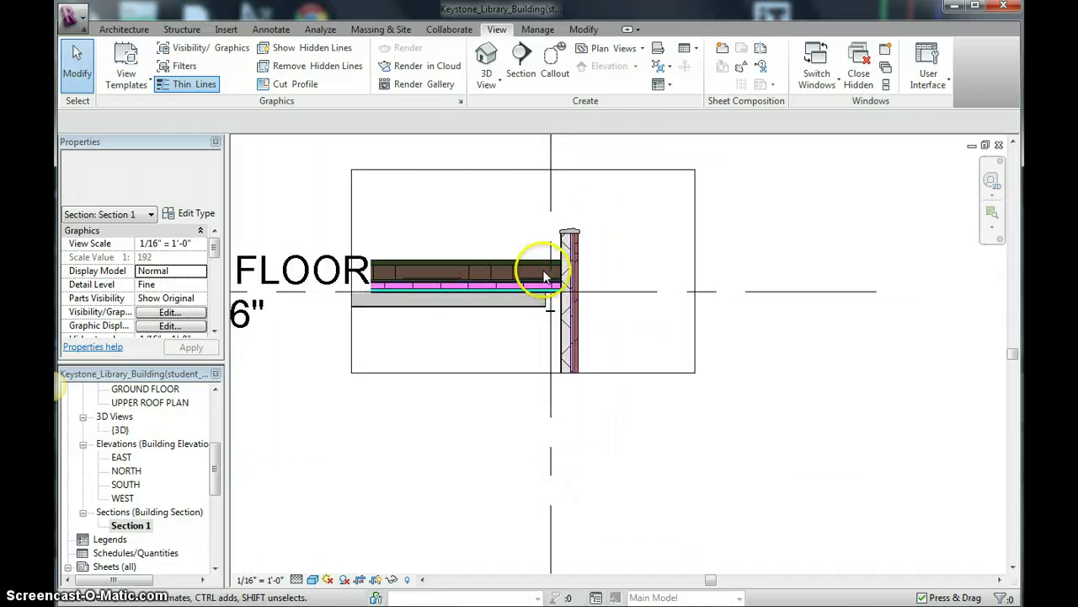
{"action": "left_click", "coordinate": [135, 30]}
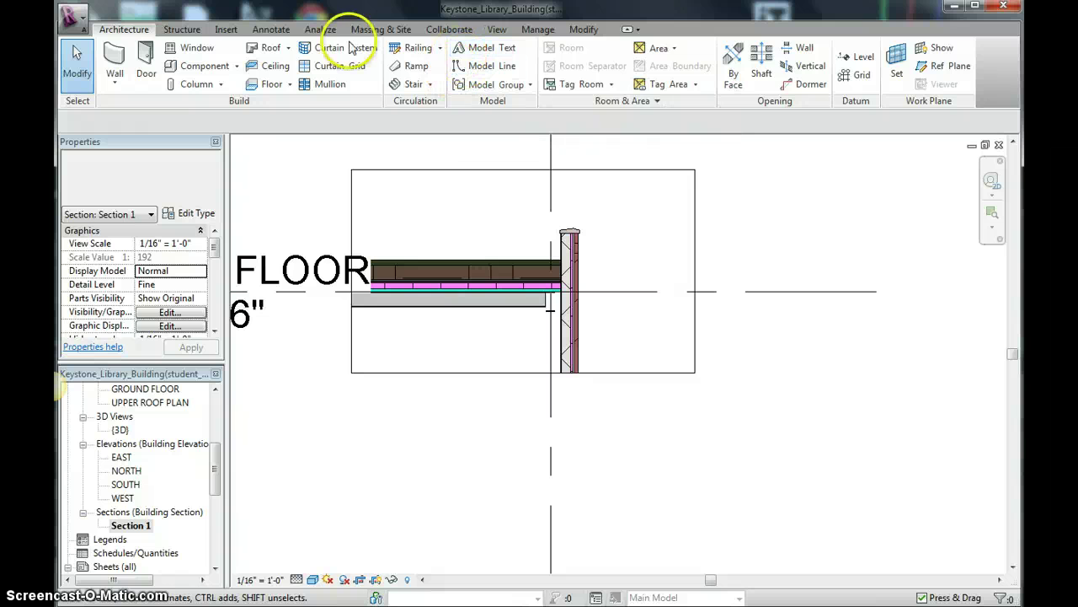
{"action": "left_click", "coordinate": [278, 30]}
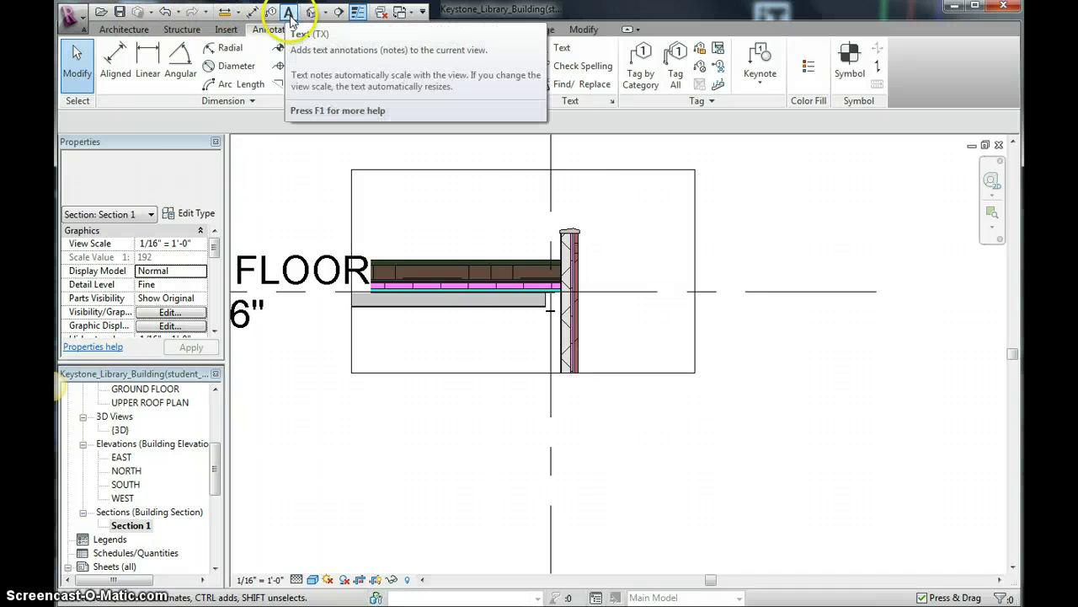
{"action": "left_click", "coordinate": [557, 52]}
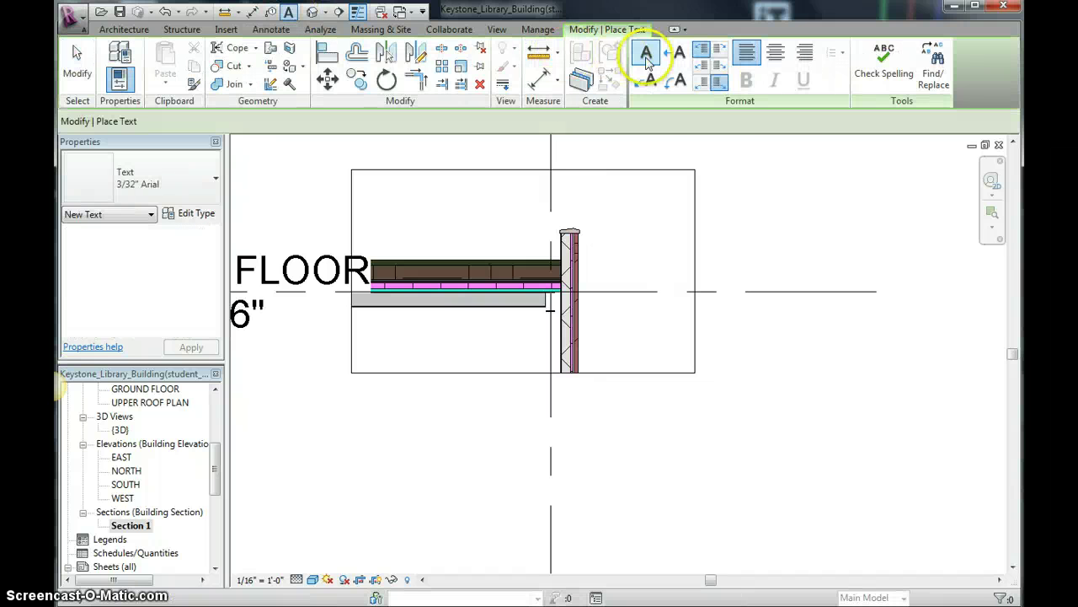
{"action": "left_click", "coordinate": [669, 53]}
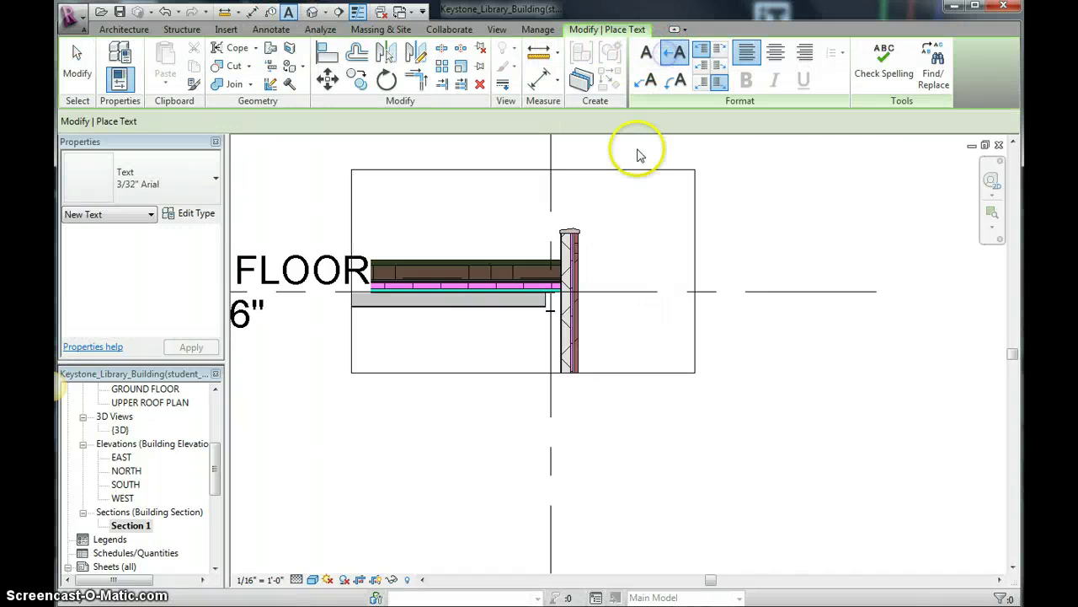
{"action": "scroll", "coordinate": [573, 257], "scroll_direction": "up", "scroll_amount": 4}
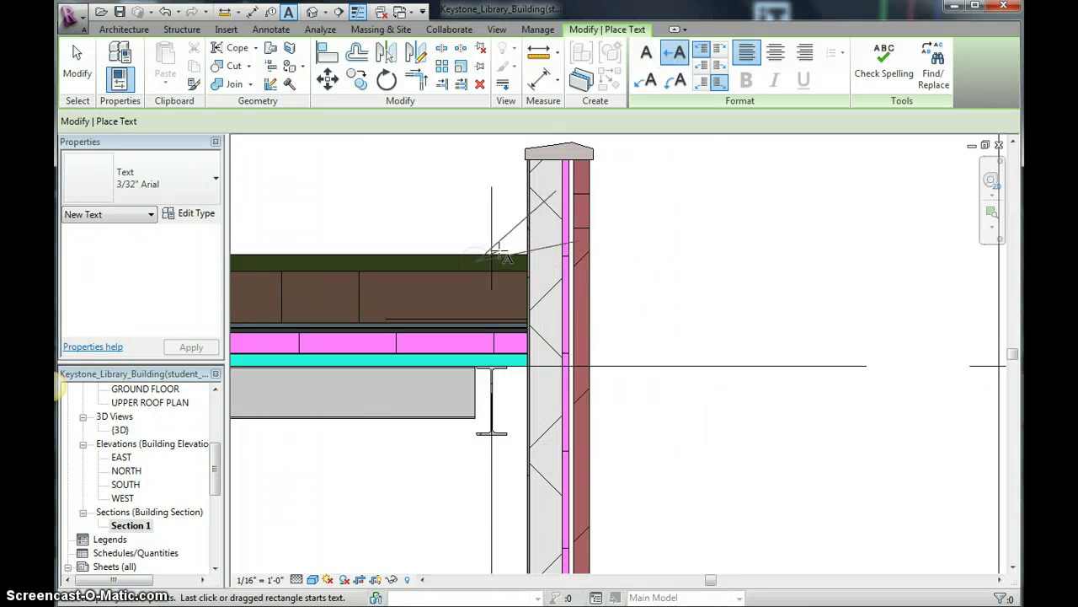
- Place a 3/32" Arial leader note reading 4" grass beside the wall top
{"action": "left_click", "coordinate": [583, 247]}
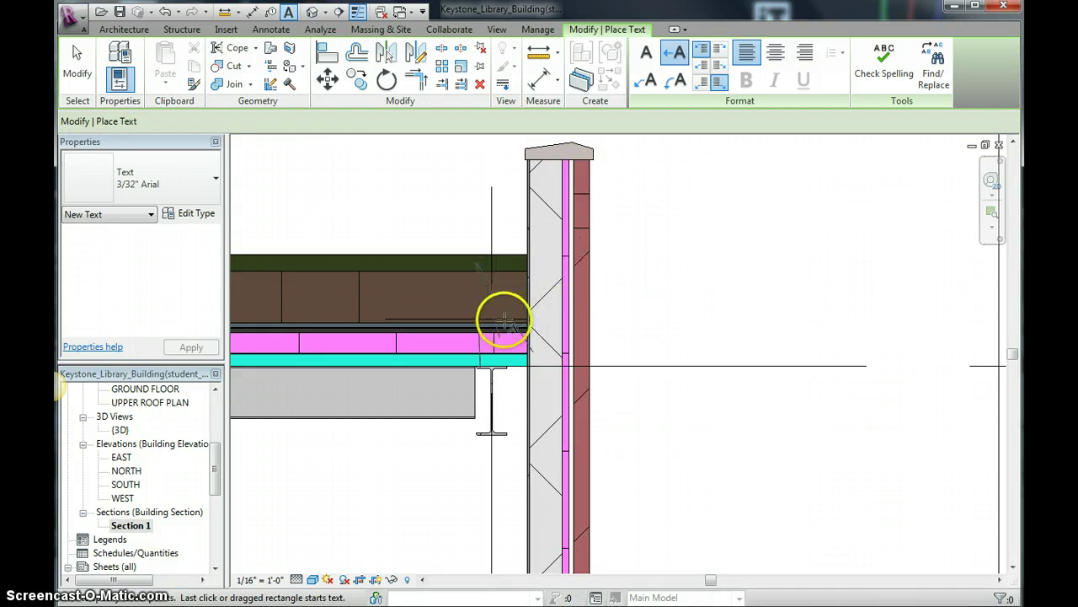
{"action": "left_click", "coordinate": [619, 164]}
{"action": "left_click", "coordinate": [180, 175]}
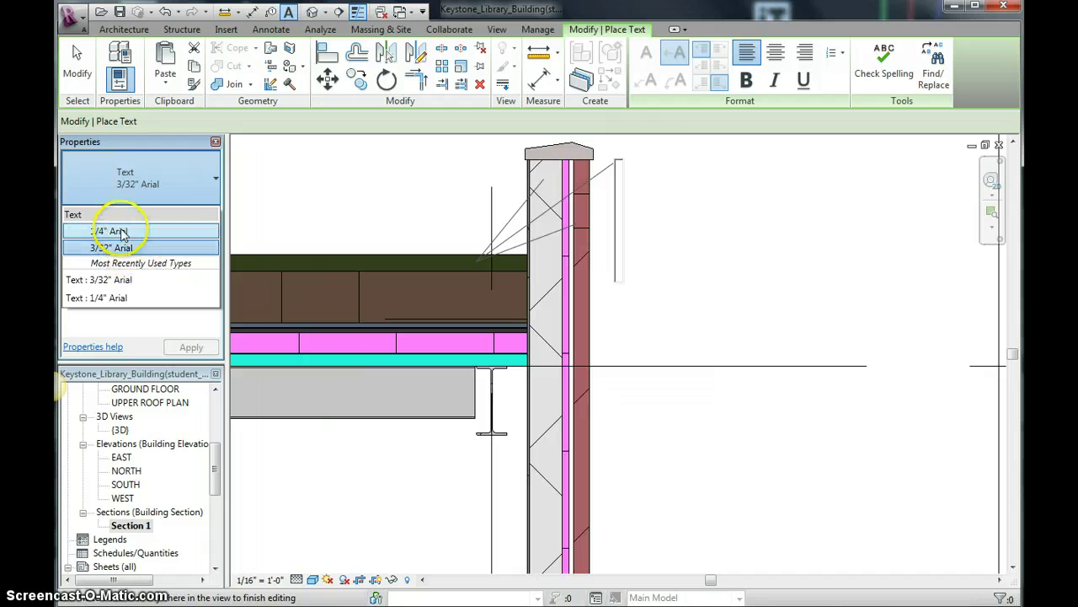
{"action": "left_click", "coordinate": [620, 194]}
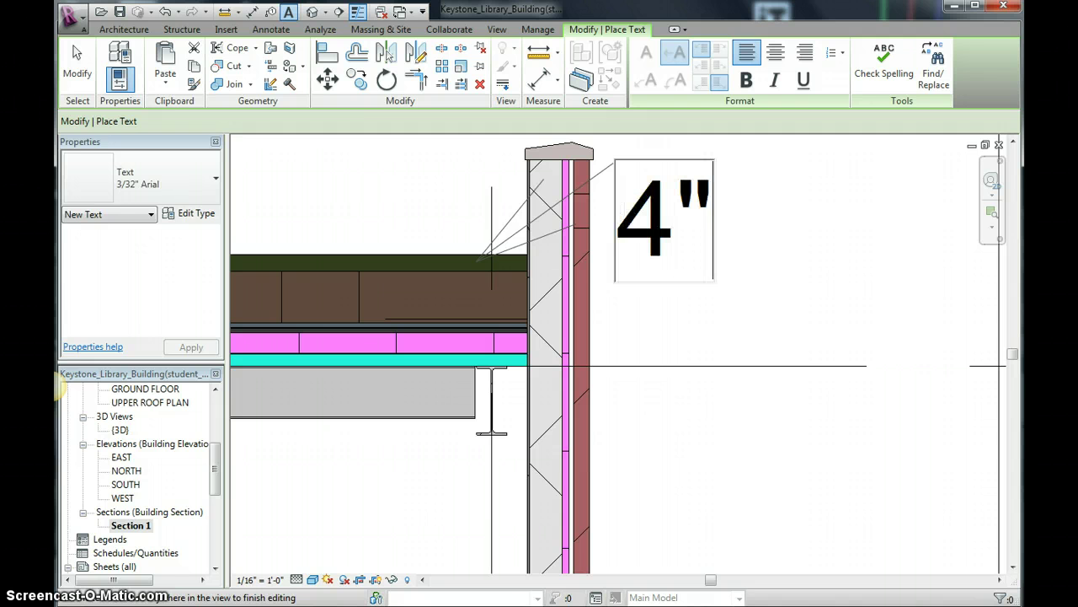
{"action": "type", "text": "grass"}
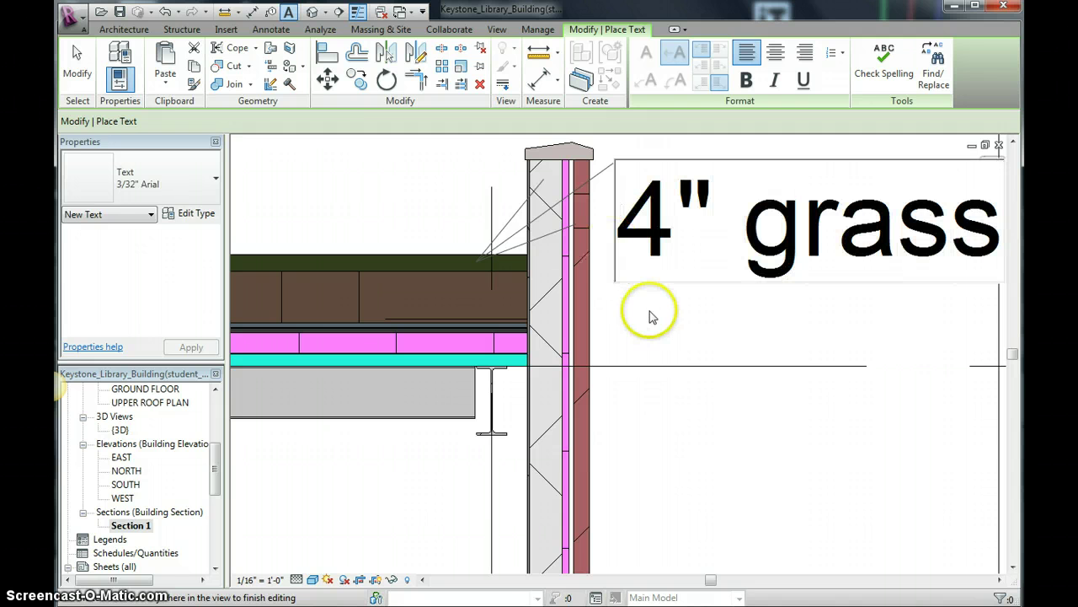
{"action": "left_click", "coordinate": [649, 317]}
{"action": "scroll", "coordinate": [722, 216], "scroll_direction": "down", "scroll_amount": 1}
{"action": "scroll", "coordinate": [721, 221], "scroll_direction": "down", "scroll_amount": 1}
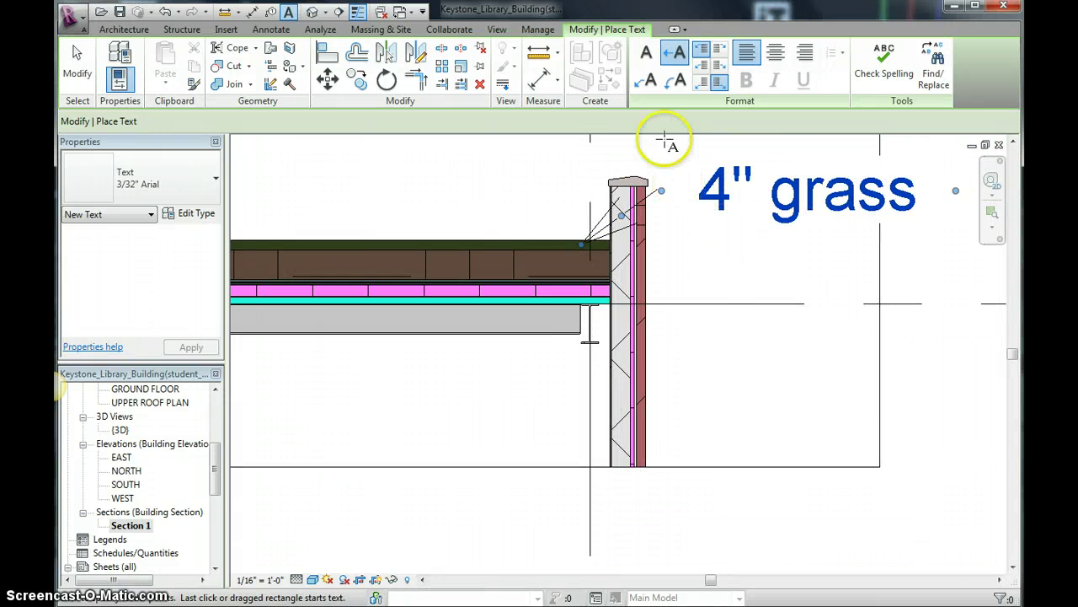
- Add a 12" soil note with its leader pointing into the soil layer
{"action": "left_click", "coordinate": [588, 263]}
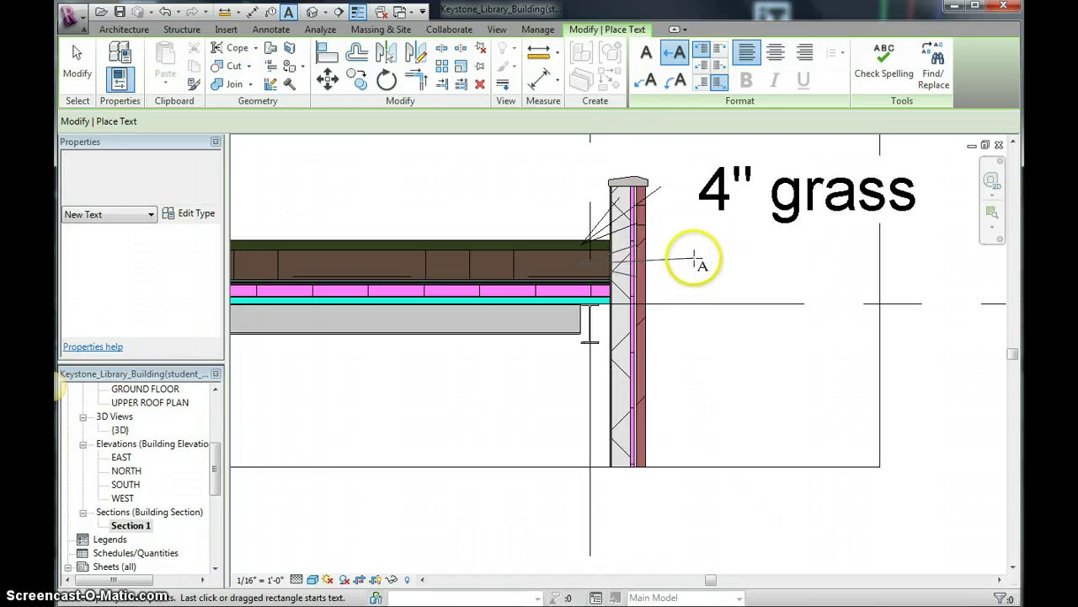
{"action": "left_click", "coordinate": [694, 255]}
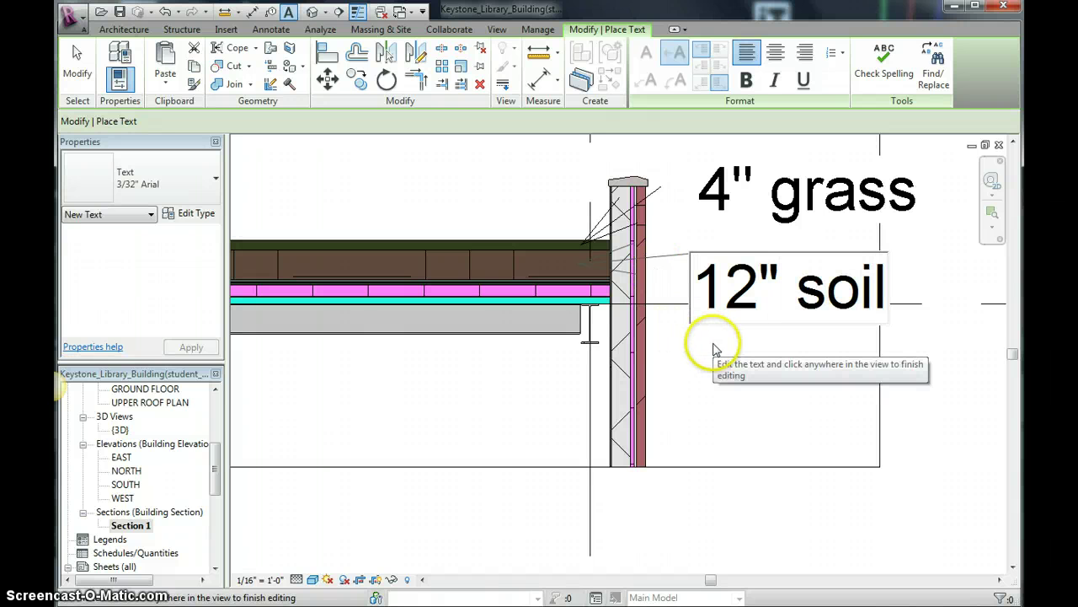
{"action": "left_click", "coordinate": [728, 406]}
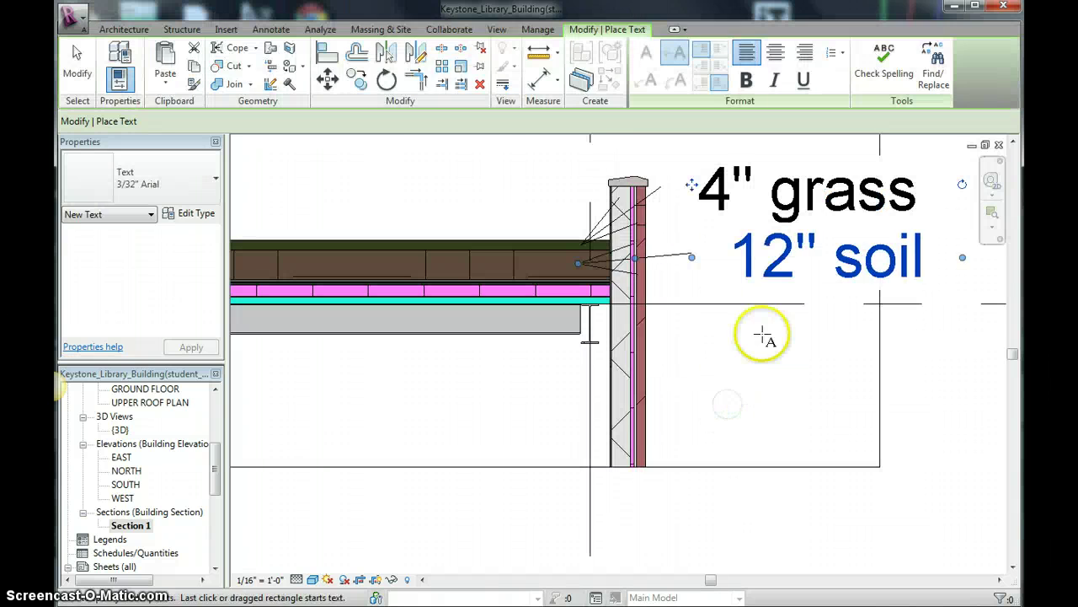
{"action": "scroll", "coordinate": [761, 330], "scroll_direction": "down", "scroll_amount": 2}
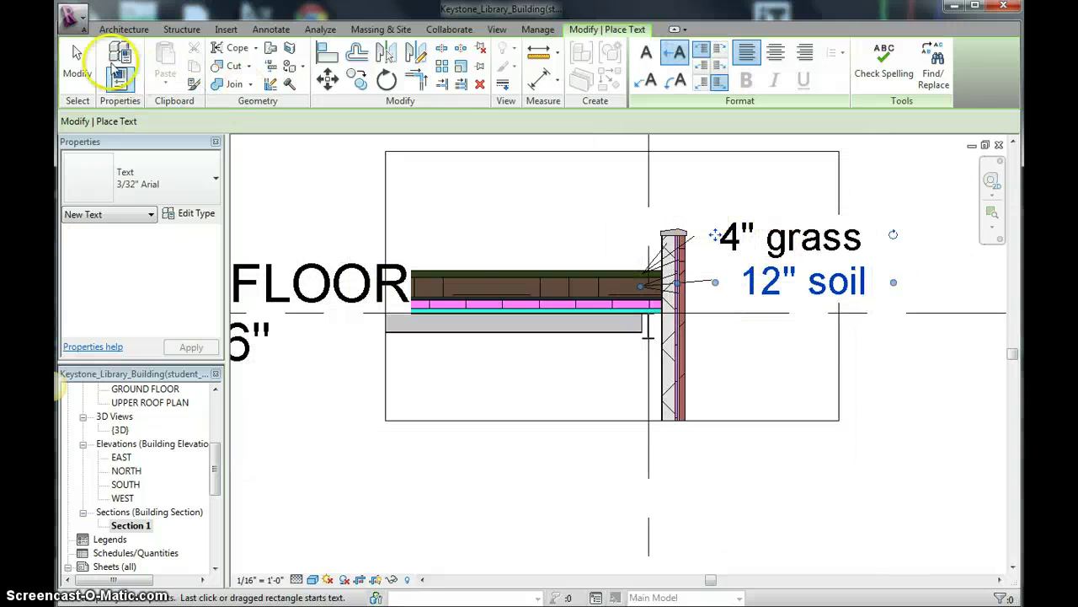
- Stack the 4" grass note above the 12" soil note, leaders ending in their layers
{"action": "left_click", "coordinate": [80, 63]}
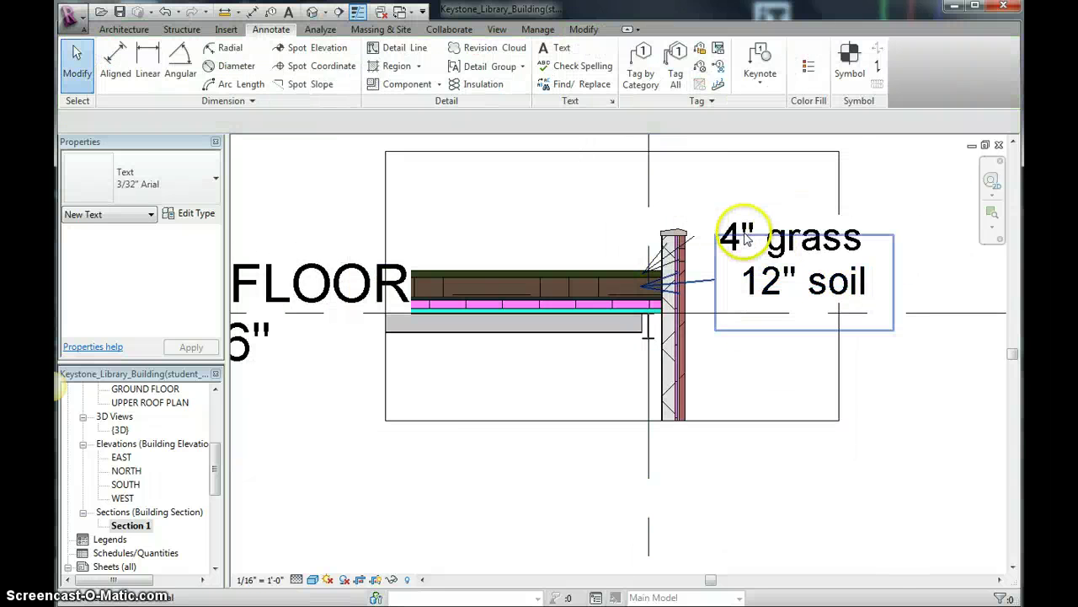
{"action": "left_click_drag", "start_coordinate": [745, 239], "coordinate": [751, 288]}
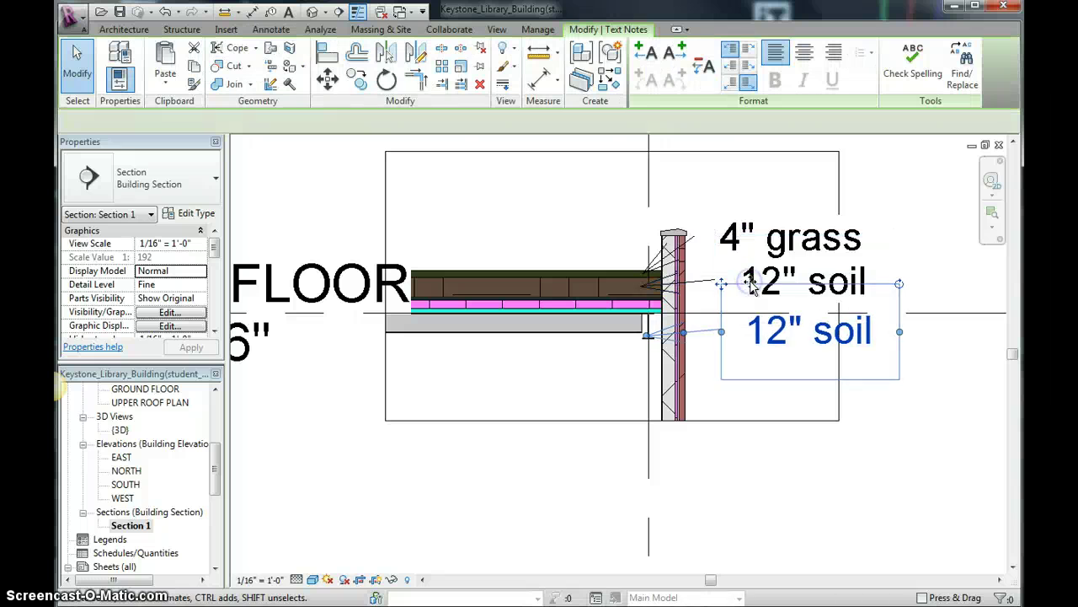
{"action": "left_click_drag", "start_coordinate": [686, 325], "coordinate": [649, 338]}
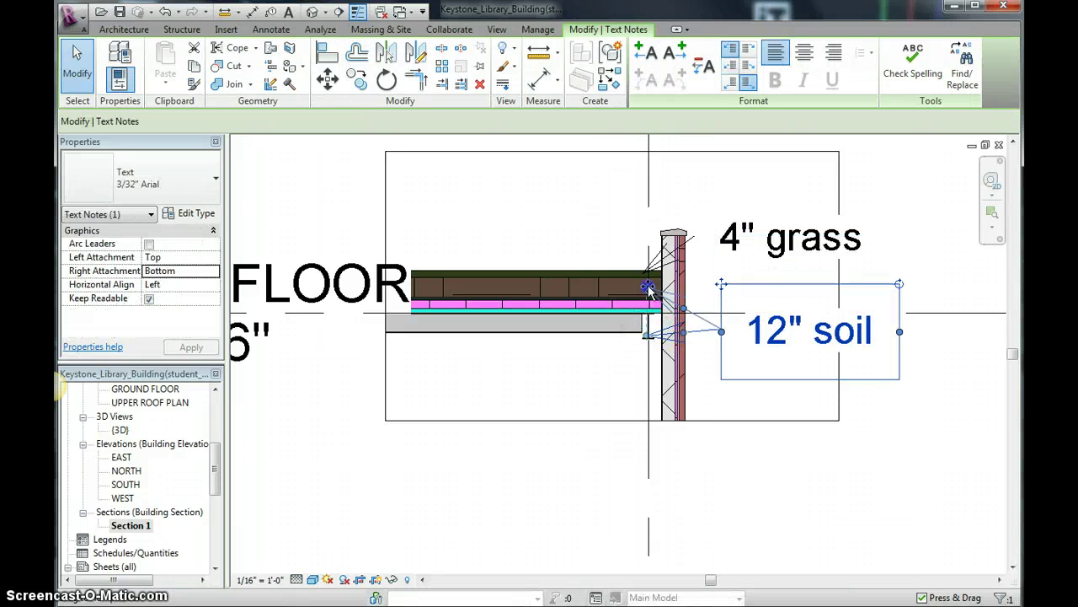
{"action": "left_click", "coordinate": [749, 237]}
{"action": "left_click_drag", "start_coordinate": [756, 236], "coordinate": [789, 167]}
{"action": "left_click_drag", "start_coordinate": [669, 240], "coordinate": [669, 220]}
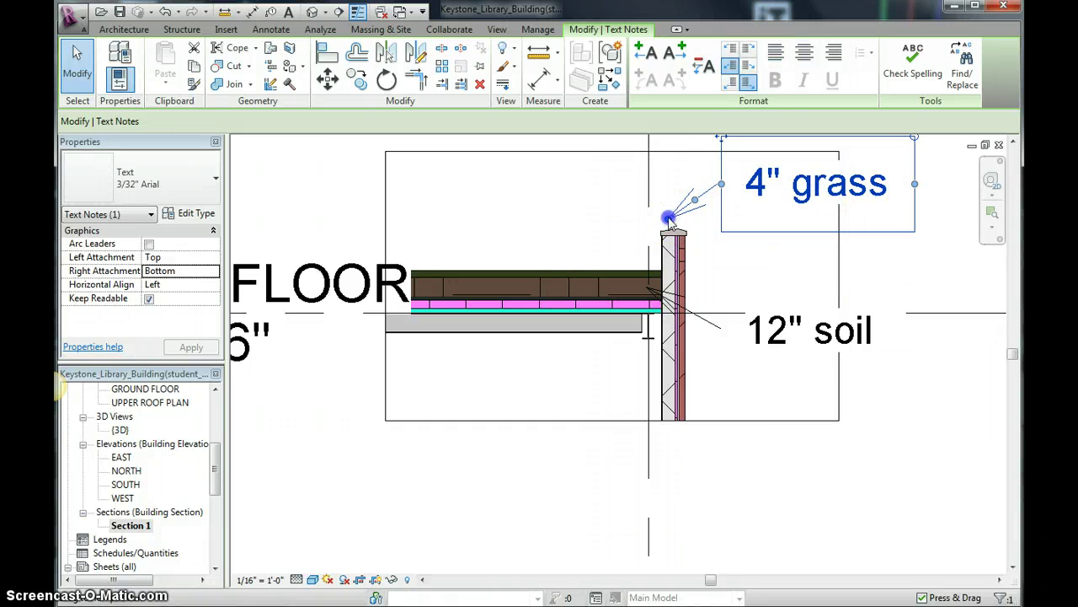
{"action": "left_click_drag", "start_coordinate": [642, 275], "coordinate": [640, 274]}
{"action": "left_click", "coordinate": [741, 329]}
{"action": "left_click_drag", "start_coordinate": [741, 330], "coordinate": [779, 236]}
{"action": "left_click_drag", "start_coordinate": [646, 287], "coordinate": [641, 287]}
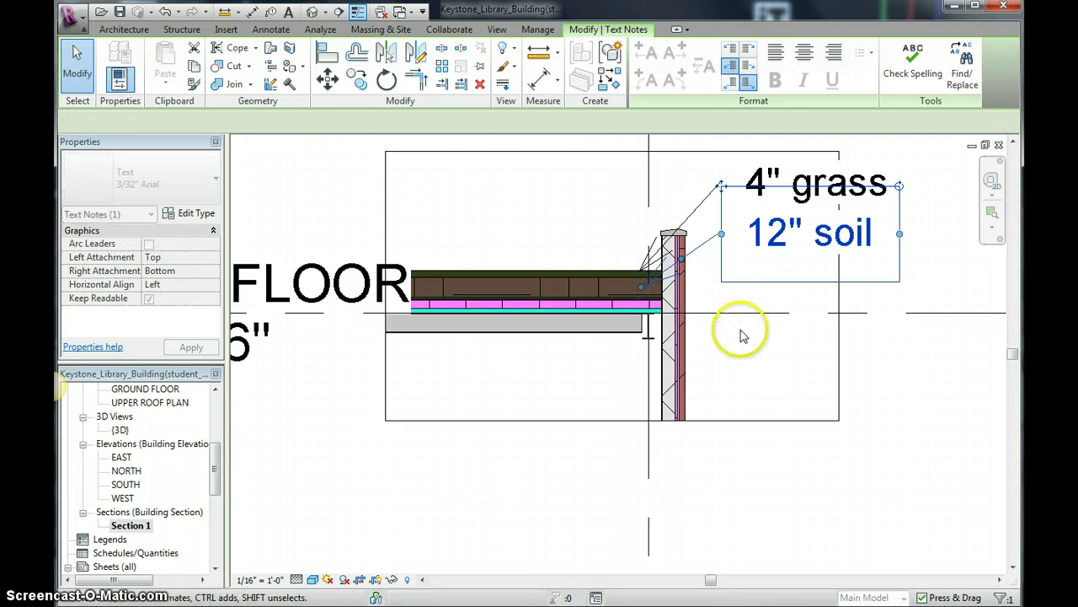
{"action": "left_click", "coordinate": [905, 359]}
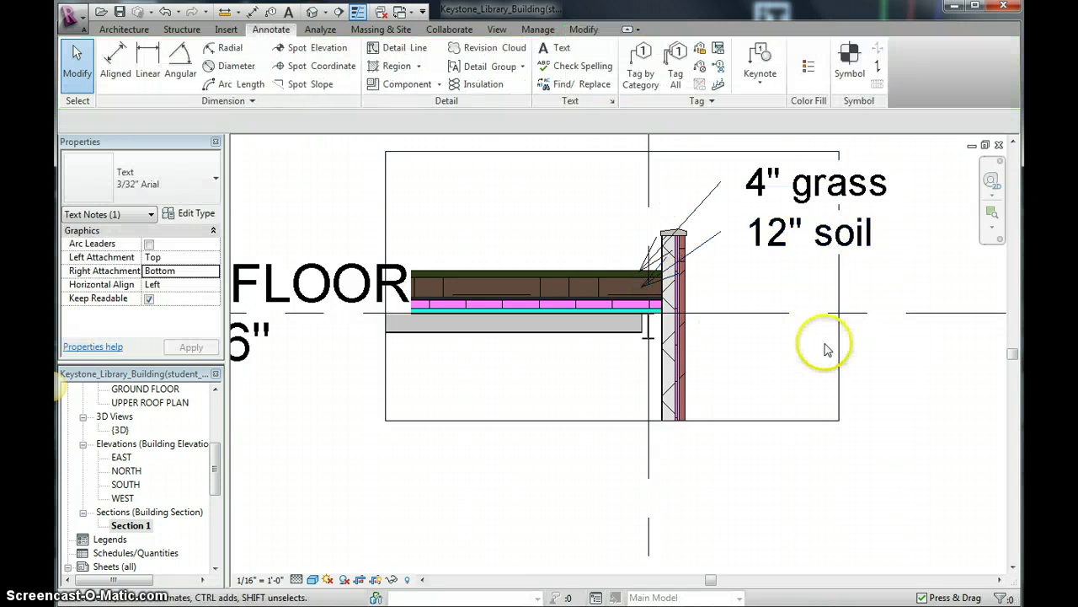
- Extend the crop region's right edge to include the notes, then hide the crop boundary
{"action": "left_click", "coordinate": [839, 349]}
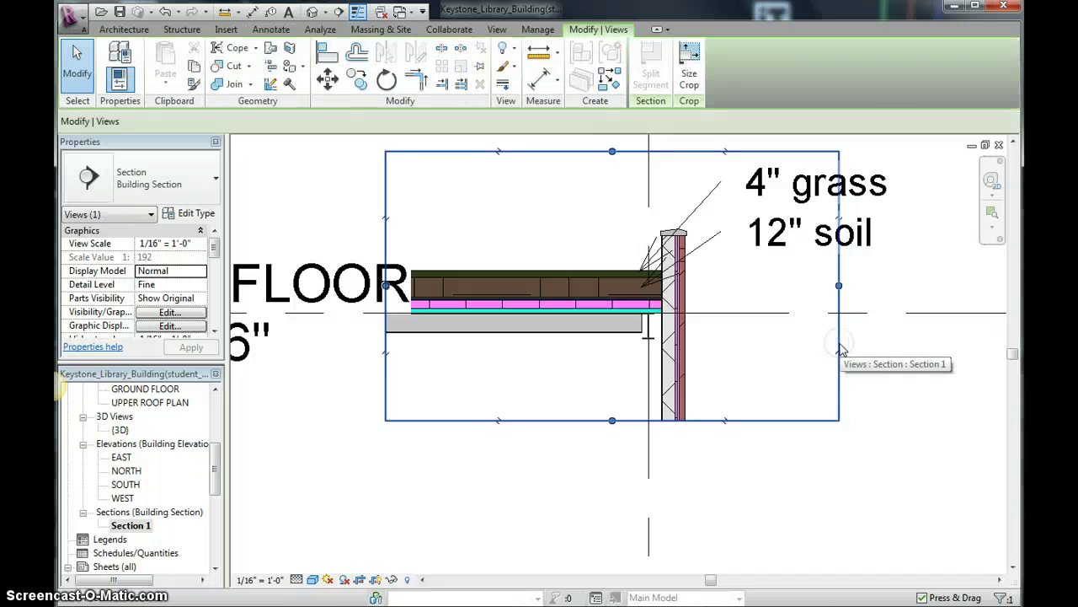
{"action": "left_click_drag", "start_coordinate": [840, 289], "coordinate": [913, 285]}
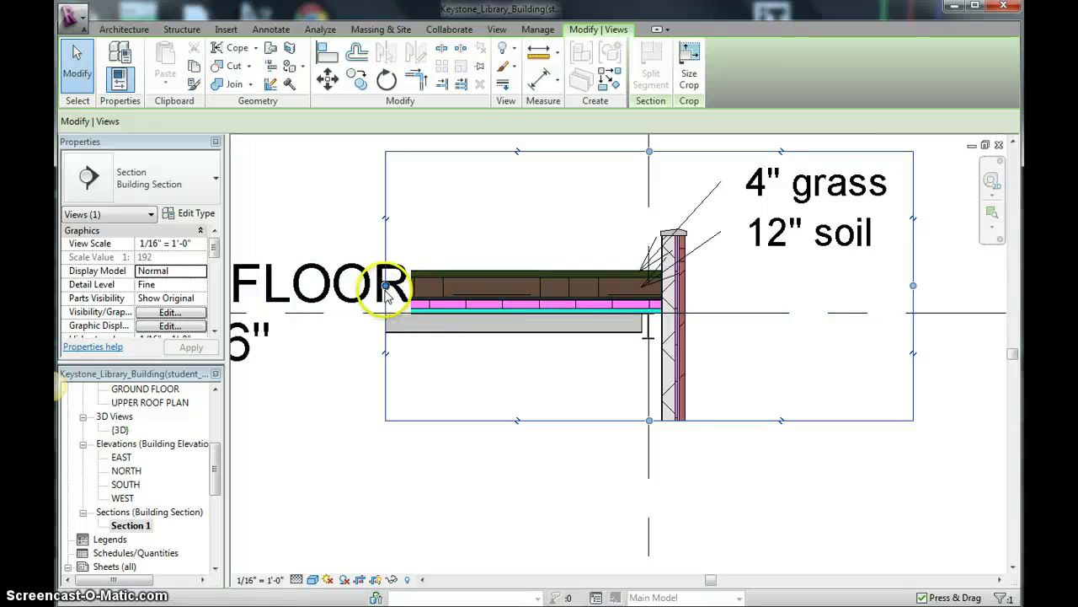
{"action": "left_click", "coordinate": [376, 579]}
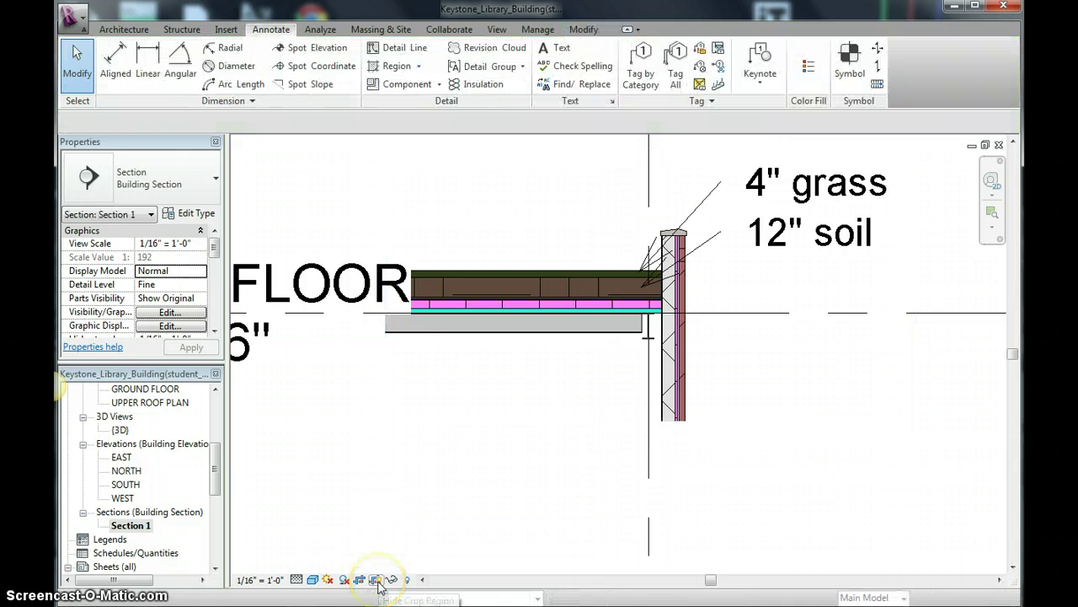
{"action": "scroll", "coordinate": [645, 266], "scroll_direction": "down", "scroll_amount": 4}
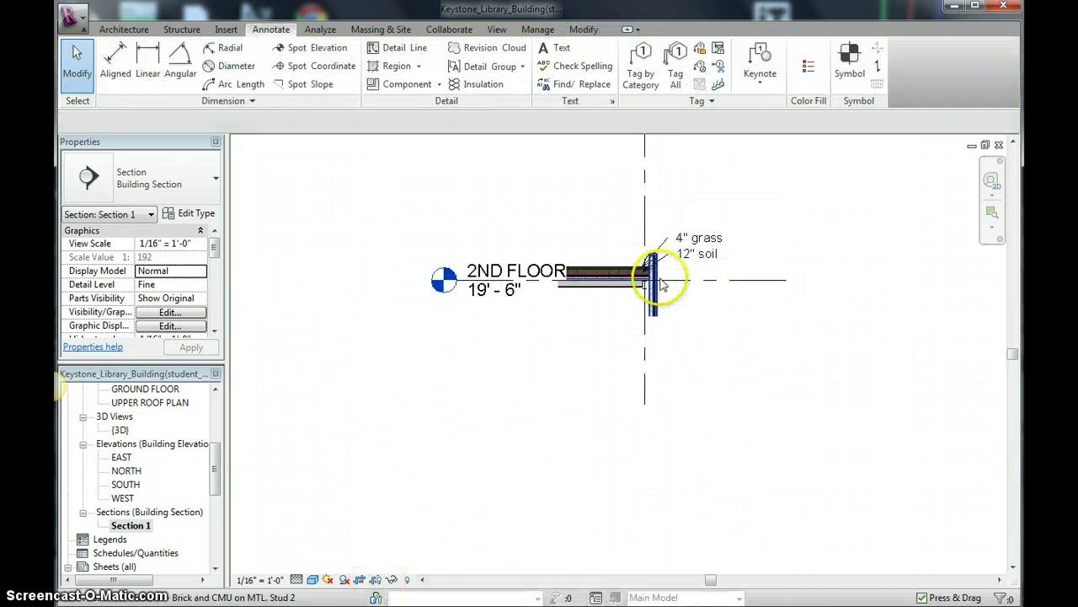
{"action": "middle_click_drag", "start_coordinate": [698, 327], "coordinate": [686, 396]}
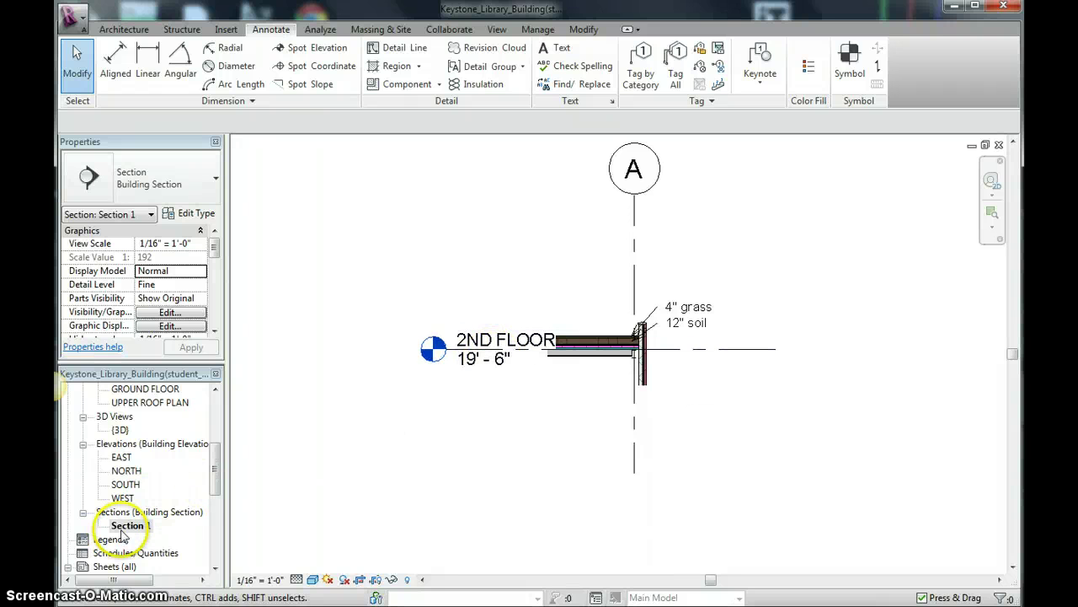
{"action": "left_click_drag", "start_coordinate": [216, 482], "coordinate": [226, 543]}
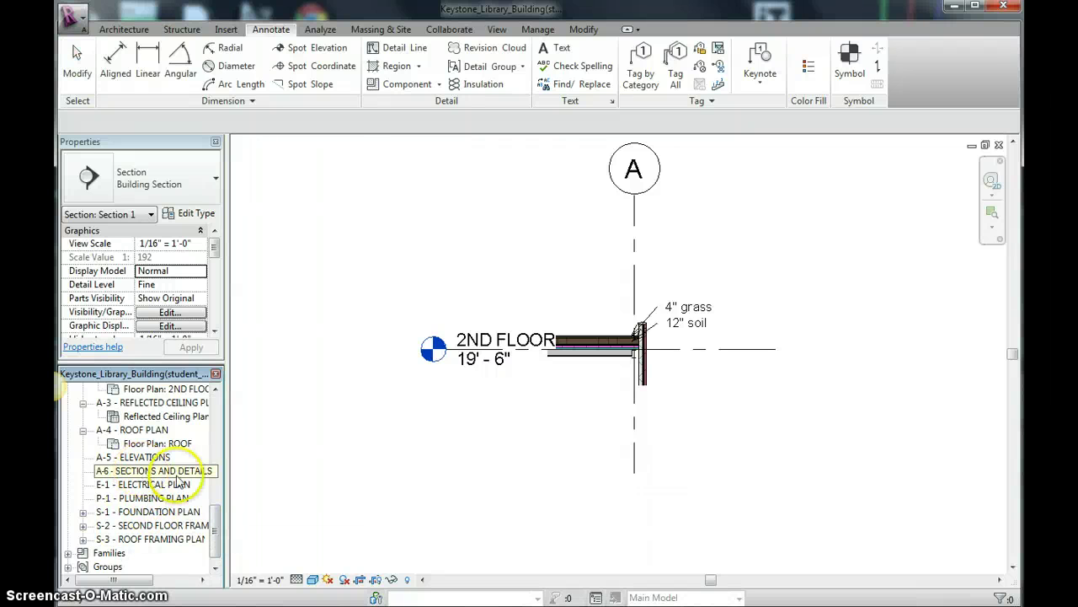
{"action": "left_click_drag", "start_coordinate": [216, 526], "coordinate": [218, 475]}
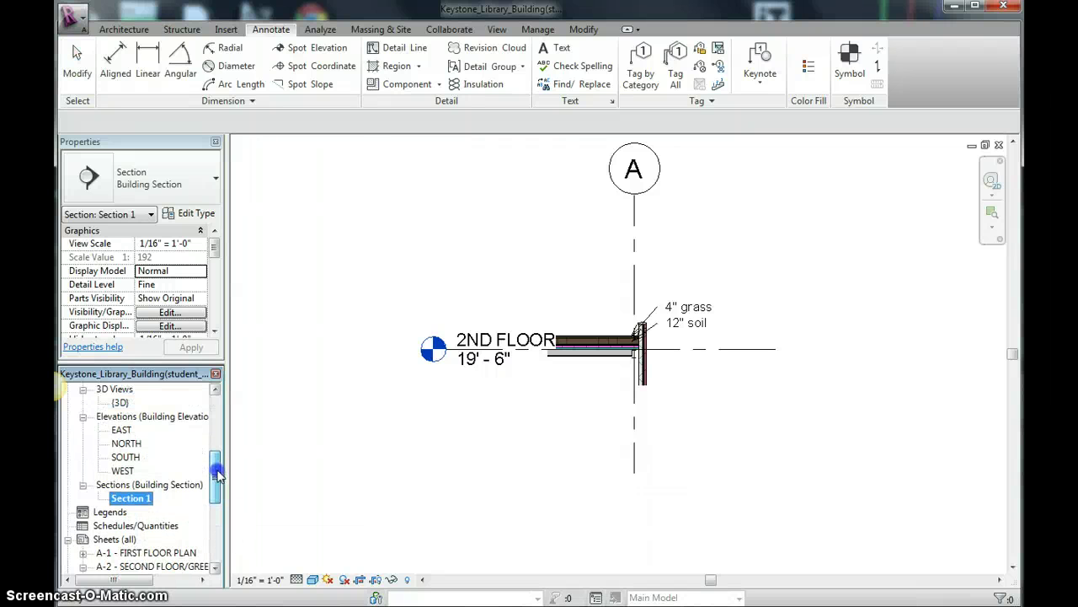
{"action": "scroll", "coordinate": [670, 356], "scroll_direction": "up", "scroll_amount": 1}
{"action": "left_click", "coordinate": [704, 394]}
{"action": "scroll", "coordinate": [674, 363], "scroll_direction": "up", "scroll_amount": 2}
{"action": "scroll", "coordinate": [674, 362], "scroll_direction": "up", "scroll_amount": 3}
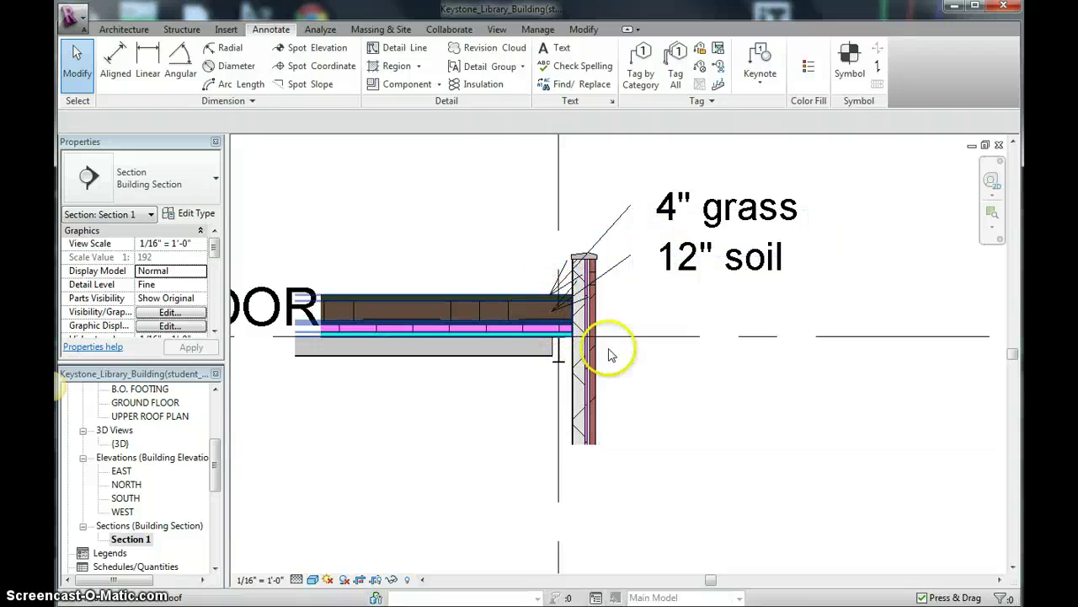
- Select the W12X26 beam, then the Green Roof slab to check its 2ND FLOOR base level
{"action": "scroll", "coordinate": [550, 344], "scroll_direction": "up", "scroll_amount": 2}
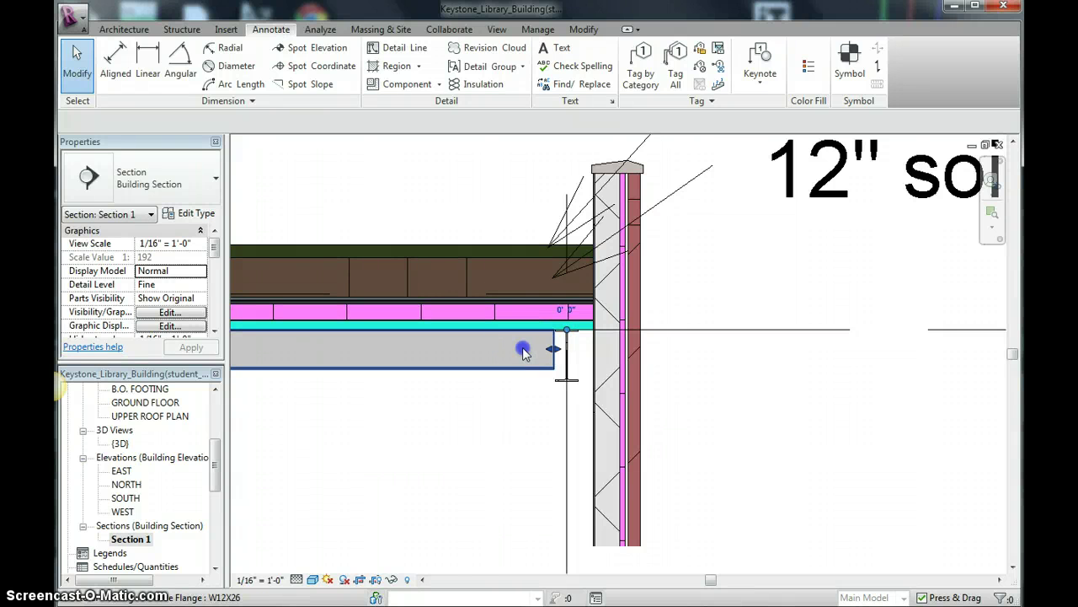
{"action": "left_click", "coordinate": [522, 352]}
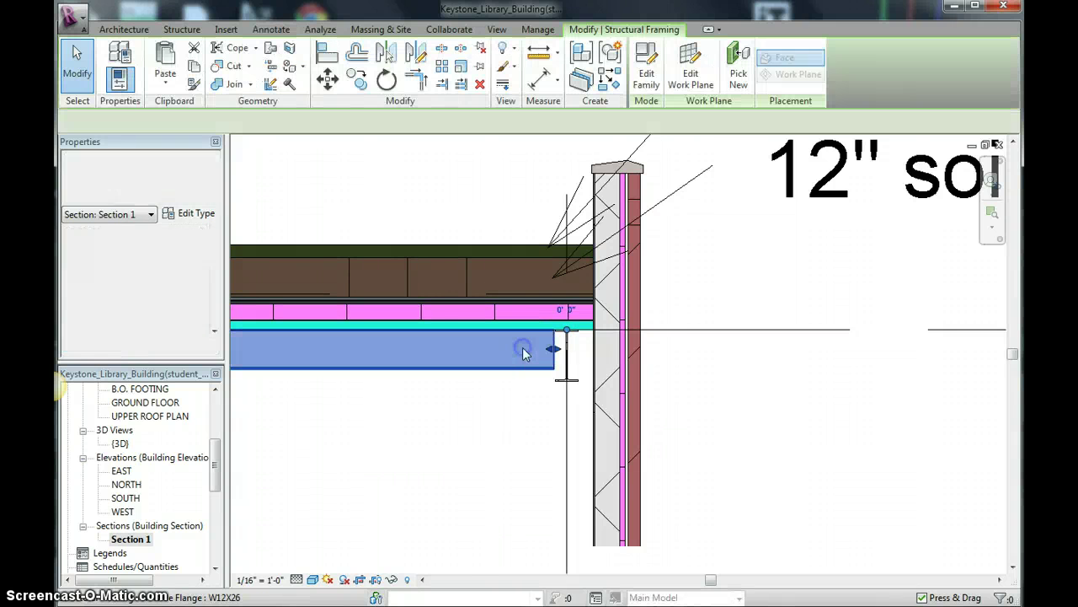
{"action": "left_click", "coordinate": [572, 326]}
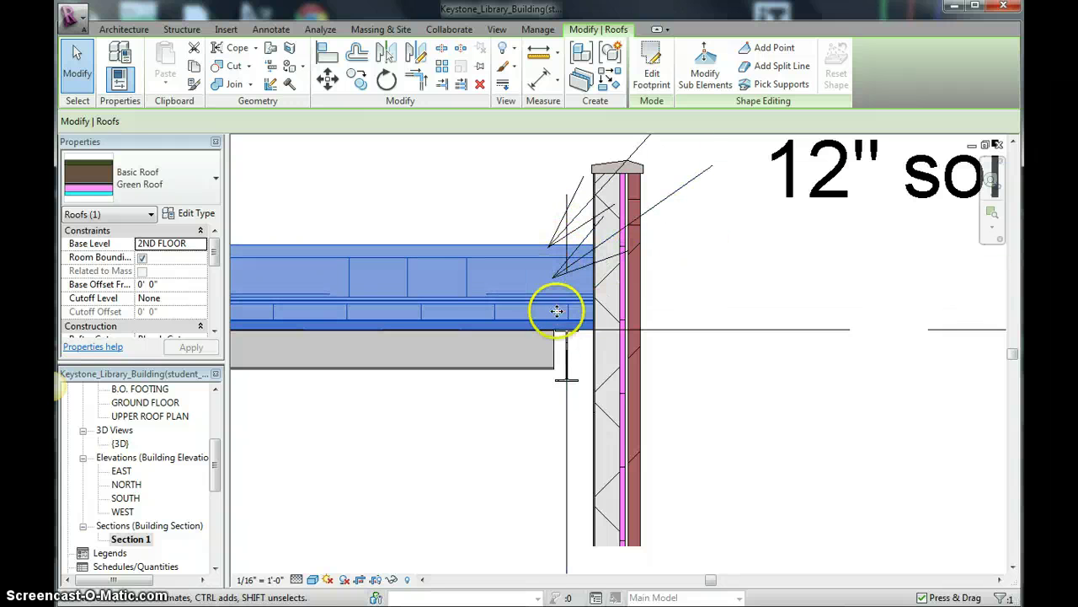
{"action": "scroll", "coordinate": [649, 309], "scroll_direction": "down", "scroll_amount": 3}
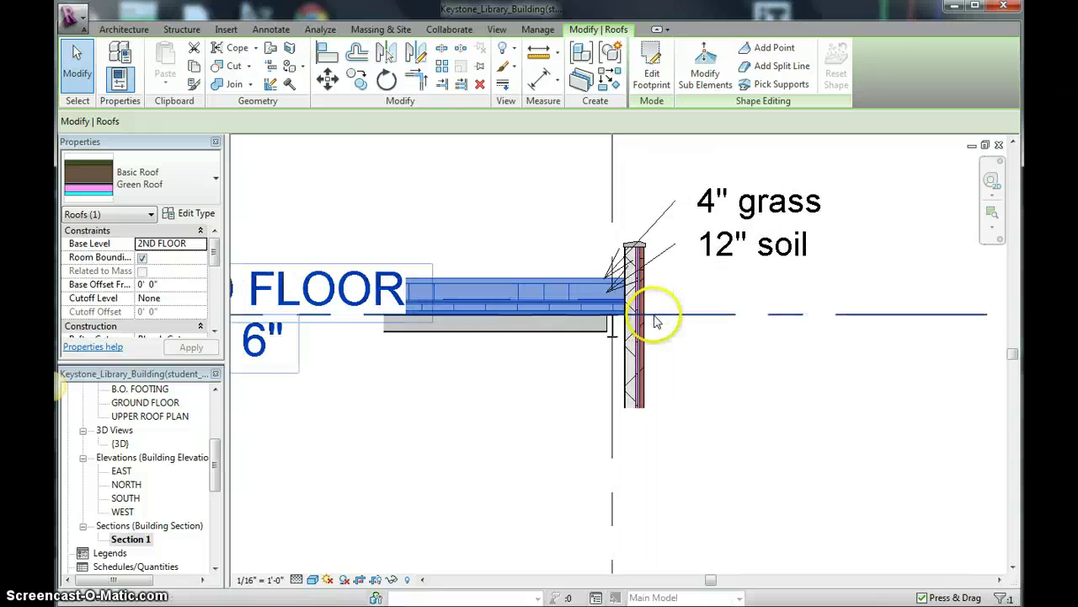